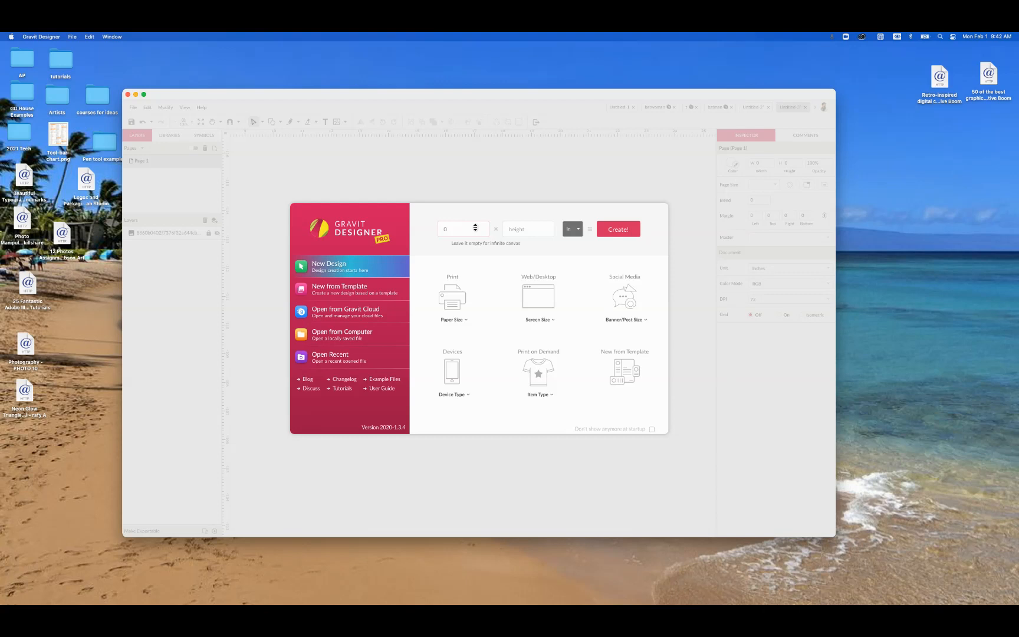
# Step: Create a new design 9.5 inches wide and 11 inches high
pyautogui.moveTo(475, 228); pyautogui.dragTo(523, 183)
pyautogui.click(629, 230)
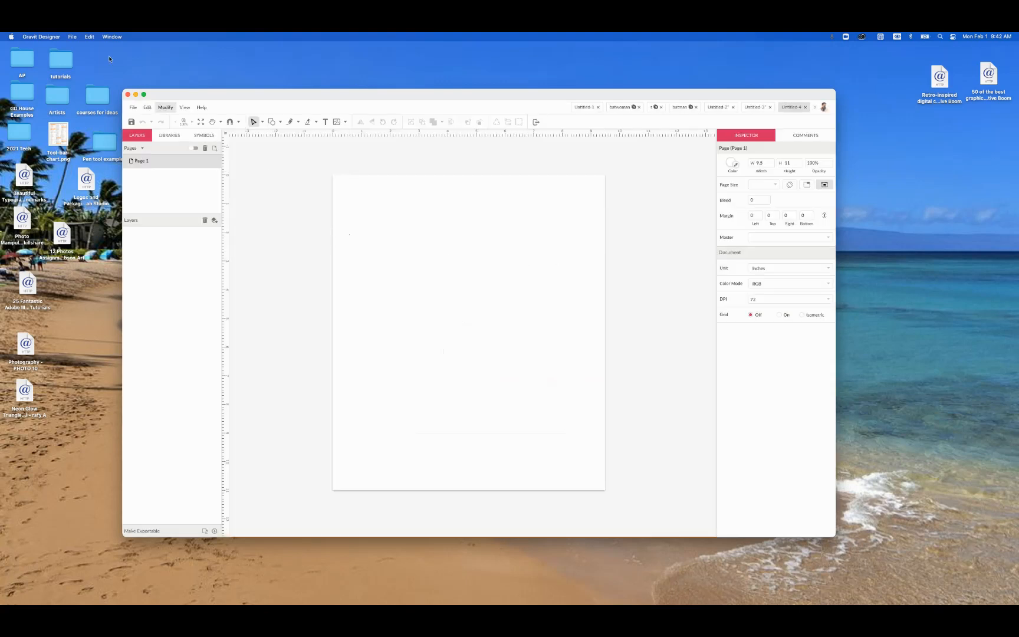
# Step: Import the dark grey Batman poster image from the Desktop folder onto the page
pyautogui.click(134, 106)
pyautogui.moveTo(166, 236)
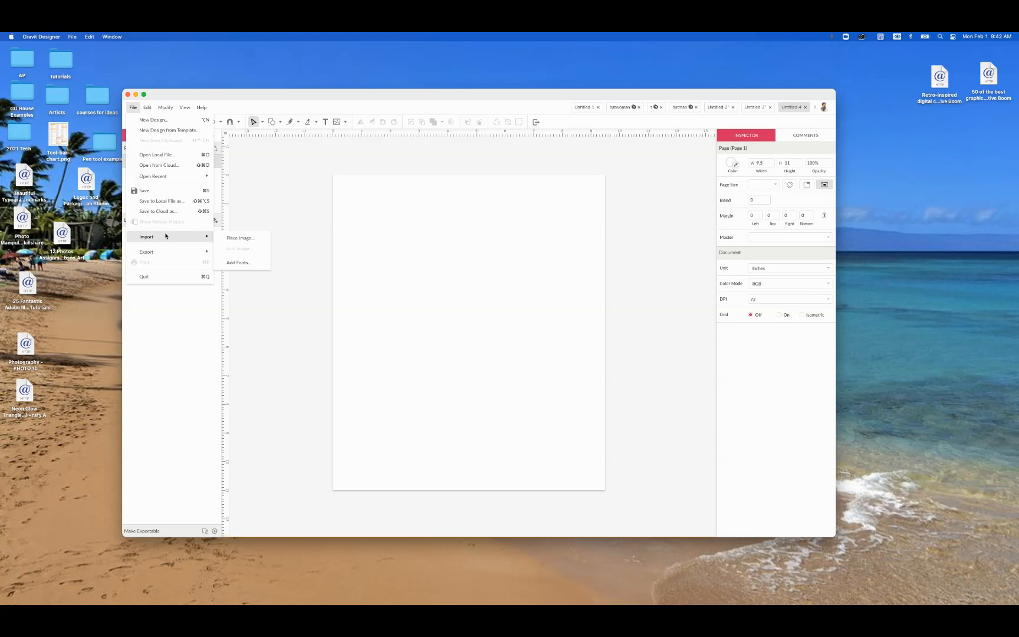
pyautogui.click(242, 239)
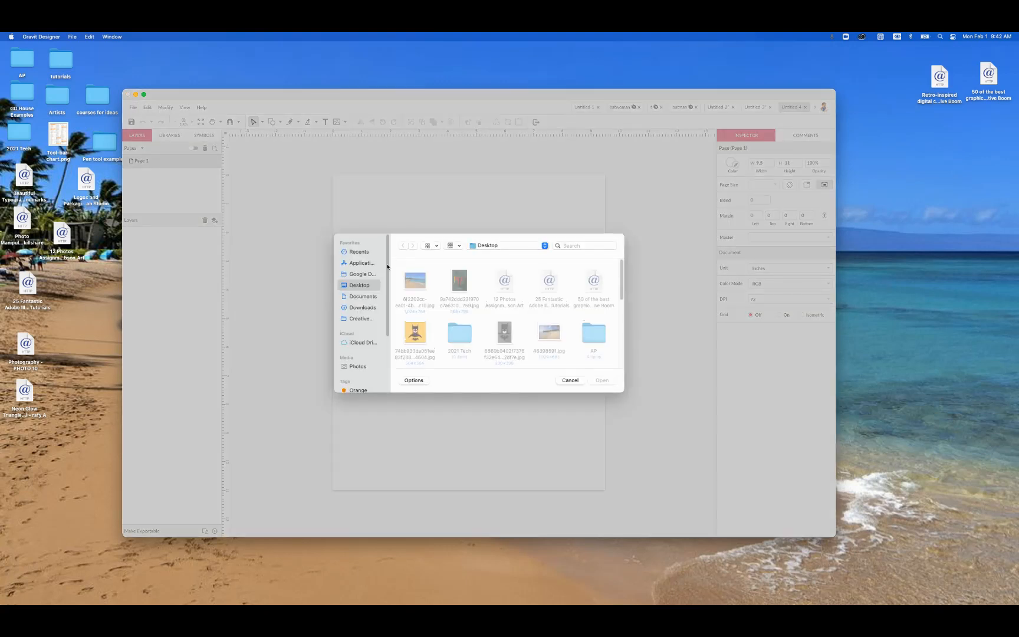
pyautogui.click(508, 330)
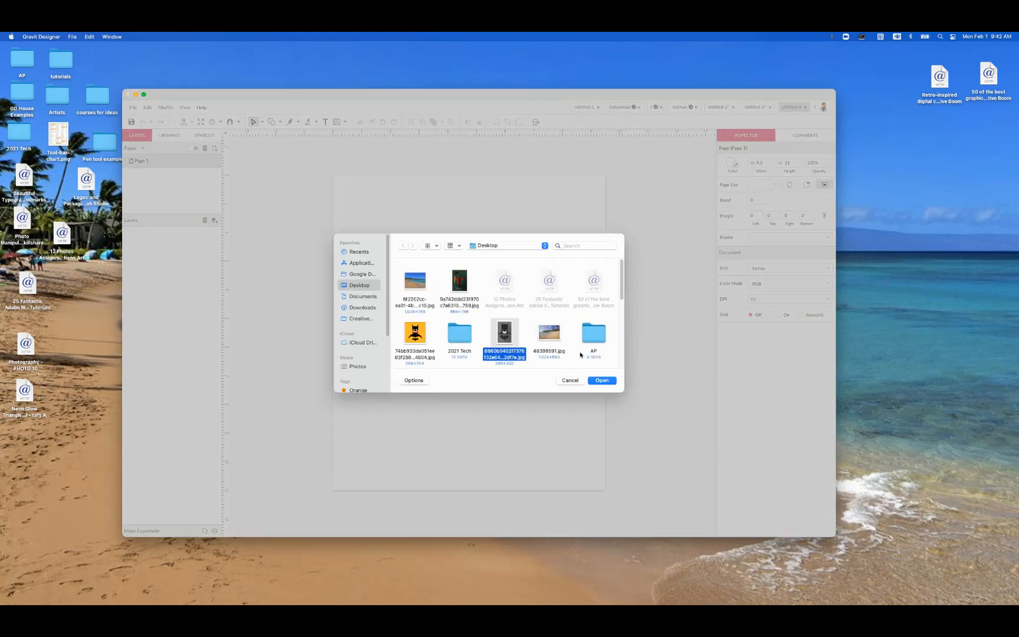
pyautogui.click(607, 382)
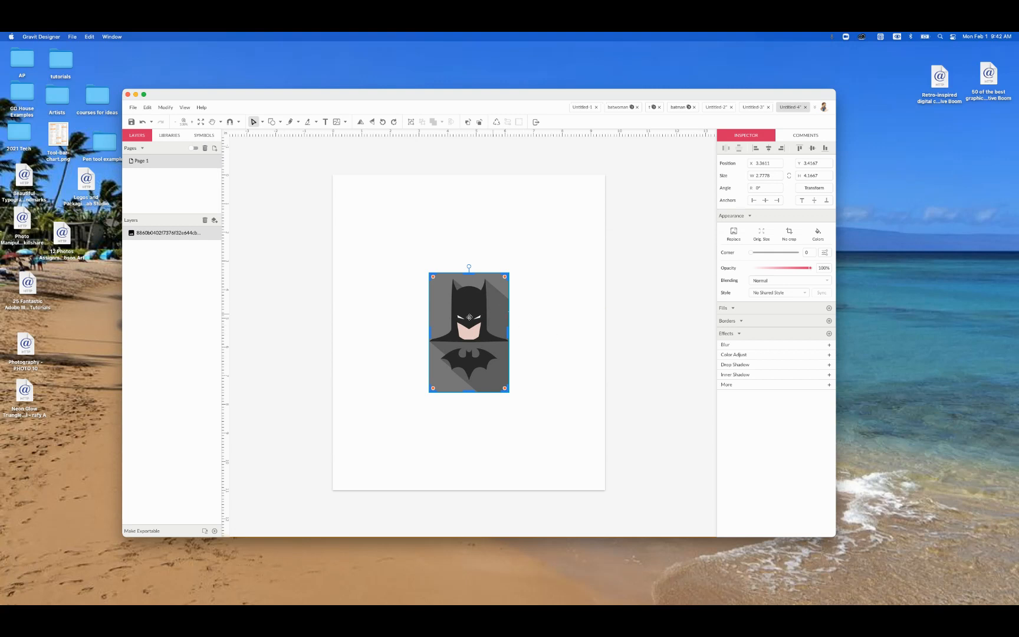
# Step: Enlarge the Batman image to about 7.2 × 10.8 inches and position it to span the page's height
pyautogui.click(364, 273)
pyautogui.moveTo(459, 298)
pyautogui.mouseDown()
pyautogui.moveTo(401, 244)
pyautogui.moveTo(459, 296)
pyautogui.mouseUp()
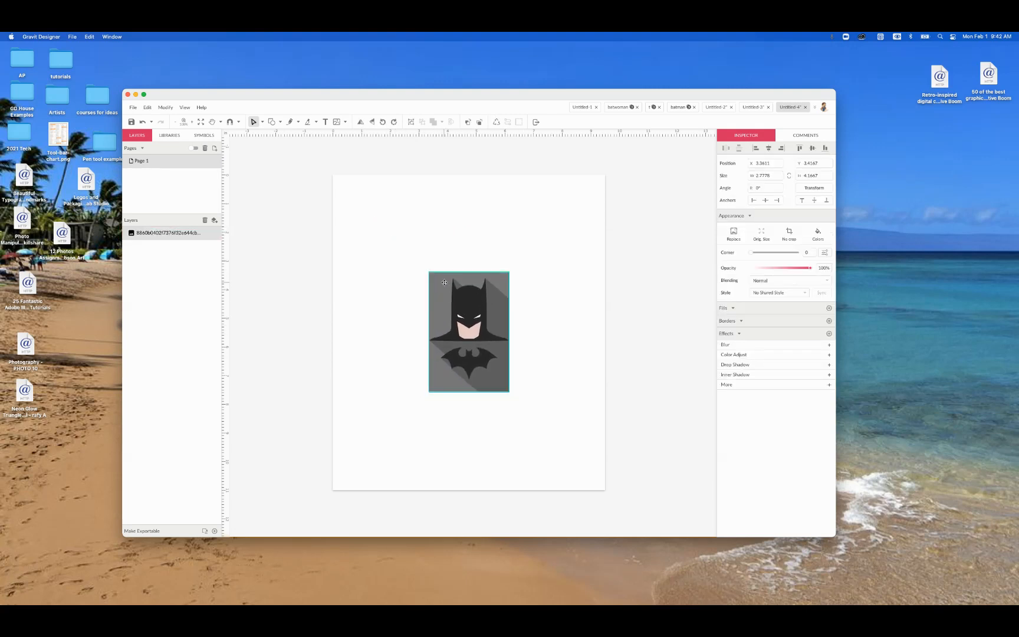
pyautogui.click(430, 247)
pyautogui.click(263, 122)
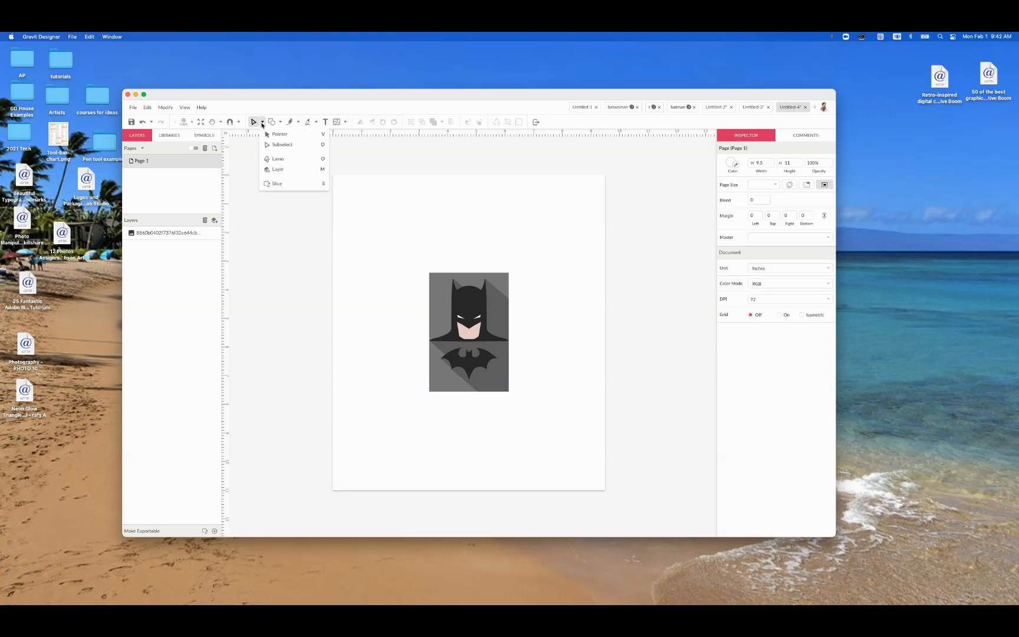
pyautogui.click(278, 135)
pyautogui.click(482, 293)
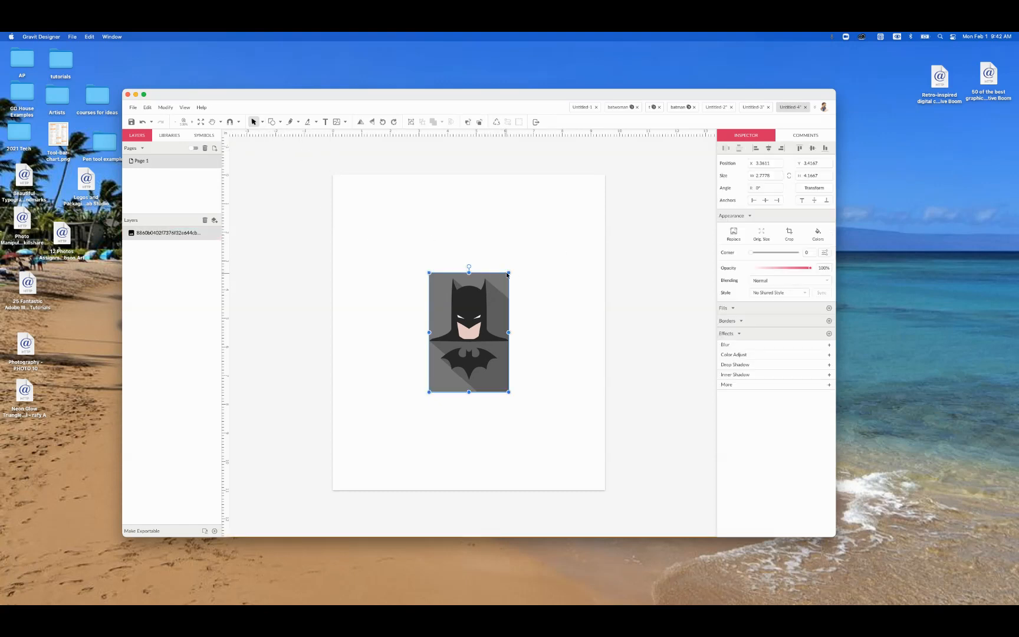
pyautogui.moveTo(508, 273); pyautogui.dragTo(476, 327)
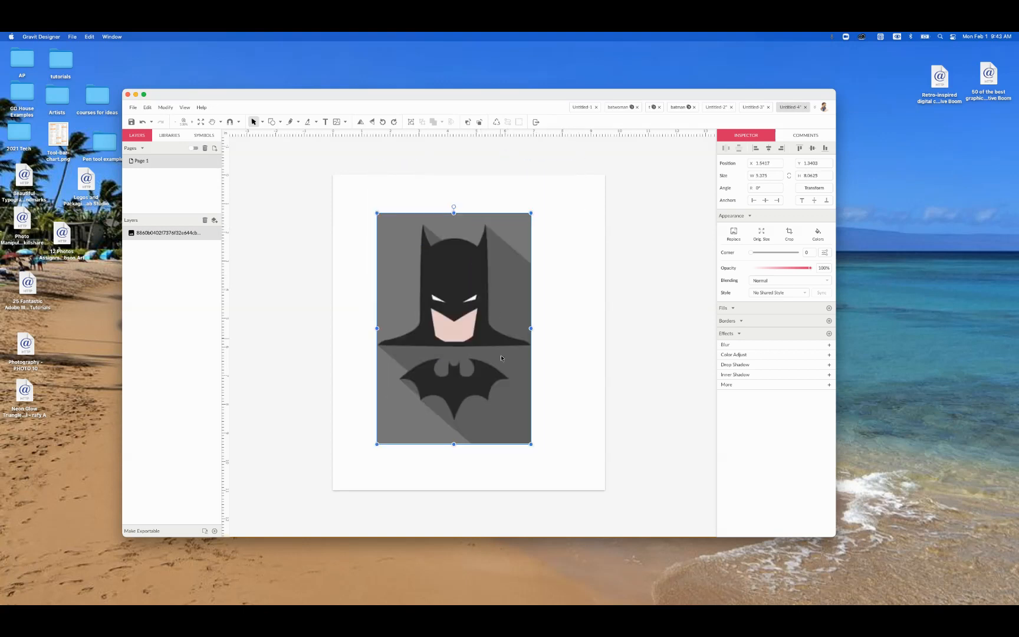
pyautogui.moveTo(531, 445); pyautogui.dragTo(563, 489)
pyautogui.moveTo(514, 396); pyautogui.dragTo(513, 362)
pyautogui.moveTo(564, 457); pyautogui.dragTo(583, 488)
pyautogui.moveTo(525, 397); pyautogui.dragTo(517, 395)
pyautogui.doubleClick(554, 393)
pyautogui.click(616, 396)
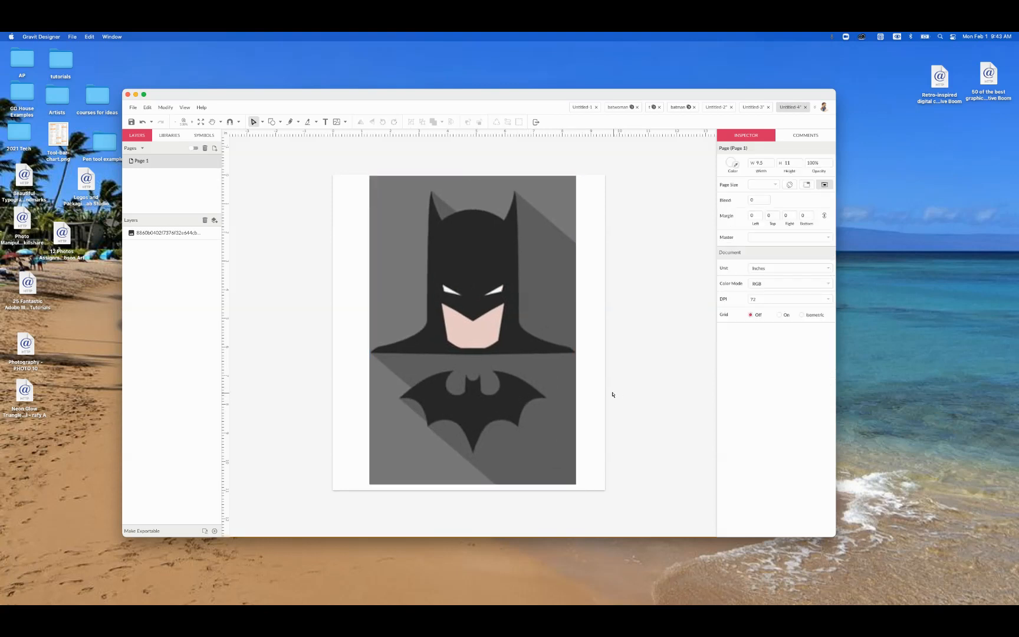
# Step: Reduce the Batman image's opacity for tracing and lock its layer
pyautogui.click(545, 343)
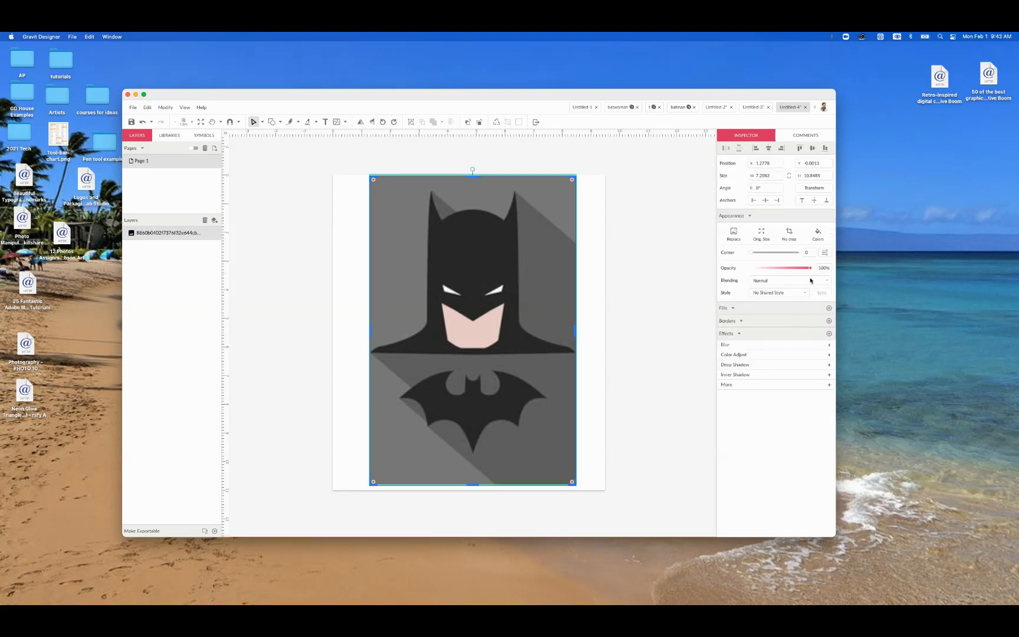
pyautogui.moveTo(809, 269); pyautogui.dragTo(777, 269)
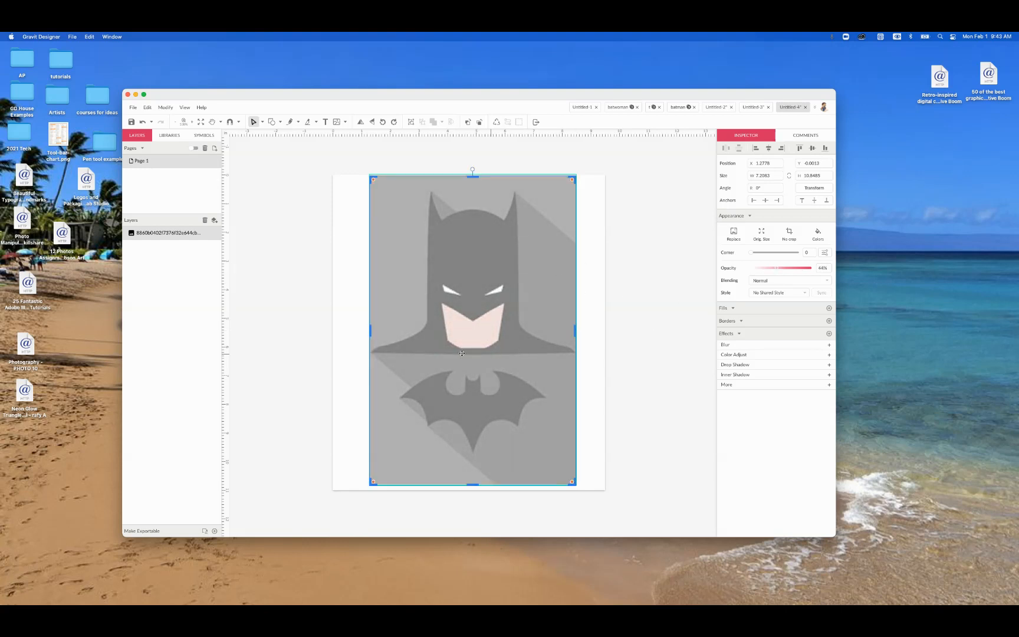
pyautogui.click(209, 233)
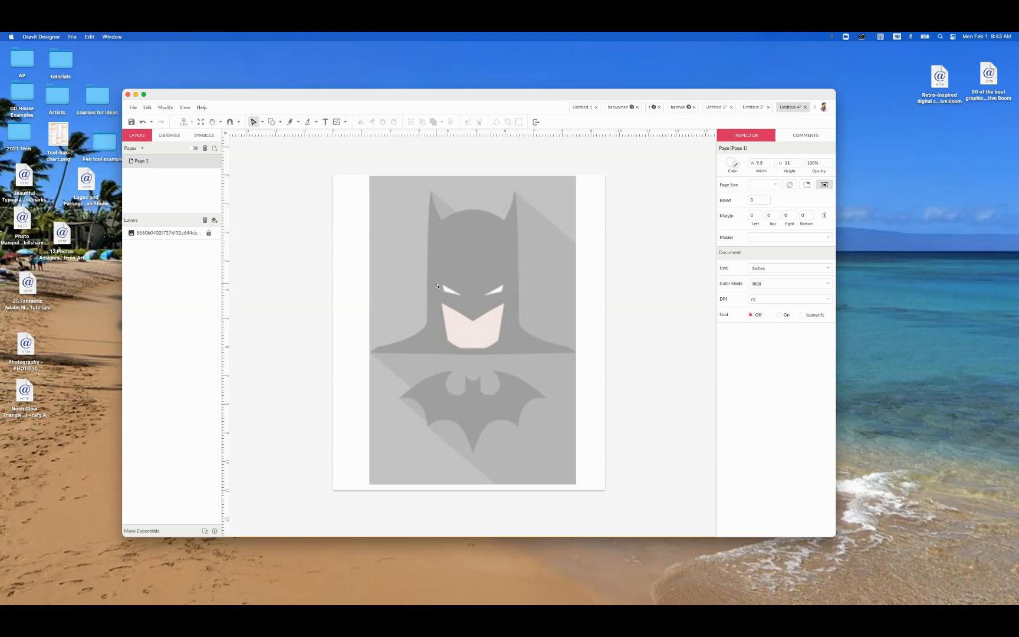
pyautogui.click(261, 122)
pyautogui.click(274, 134)
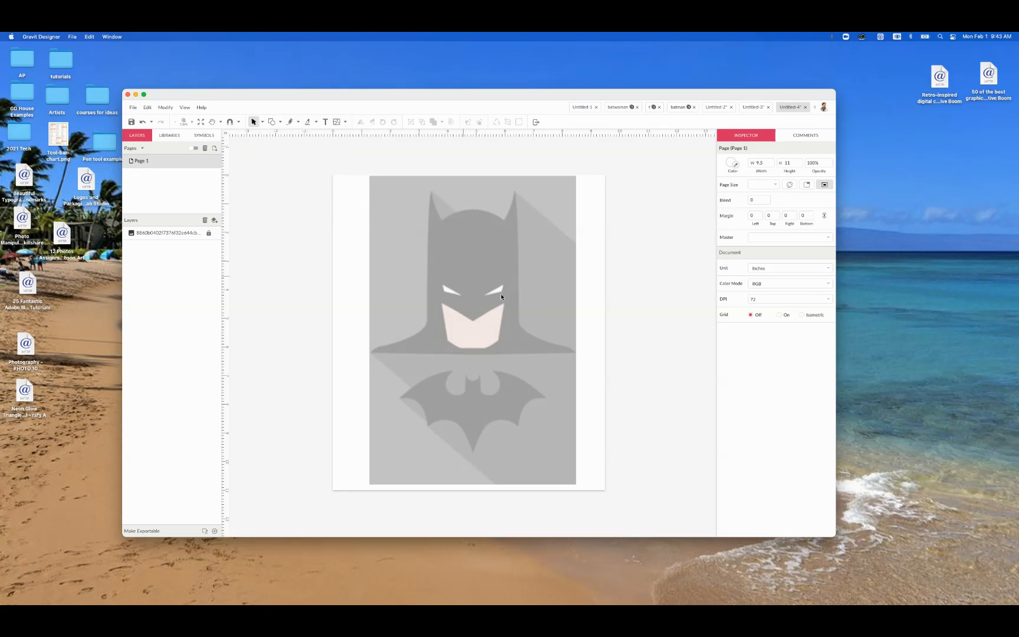
pyautogui.click(261, 122)
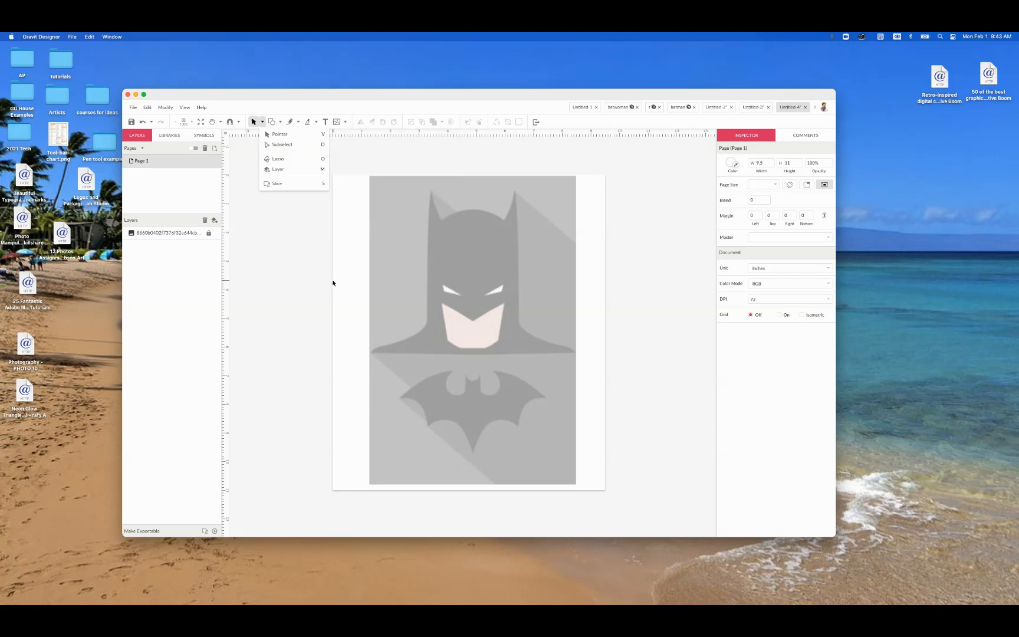
pyautogui.click(313, 242)
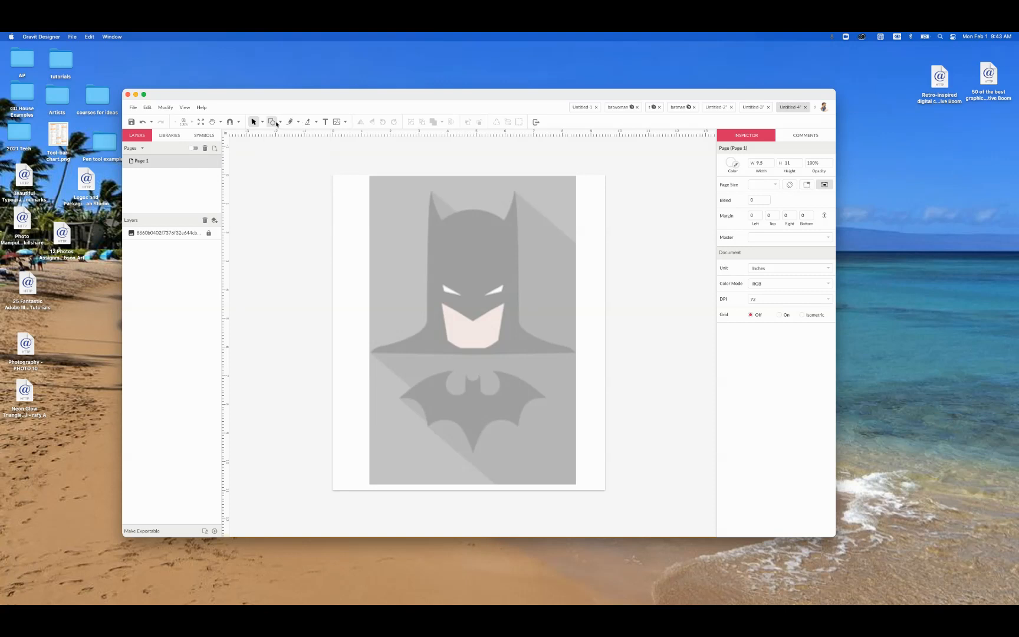
# Step: With the Pen tool, trace the cowl's top edge from the left ear tip across the curved head to the right ear tip
pyautogui.click(299, 122)
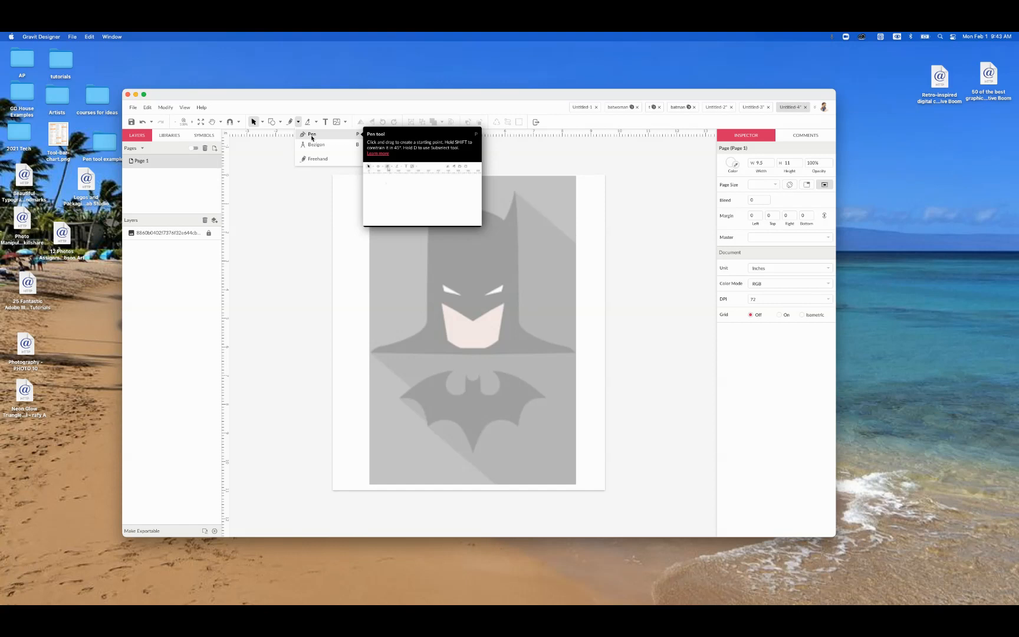
pyautogui.click(312, 136)
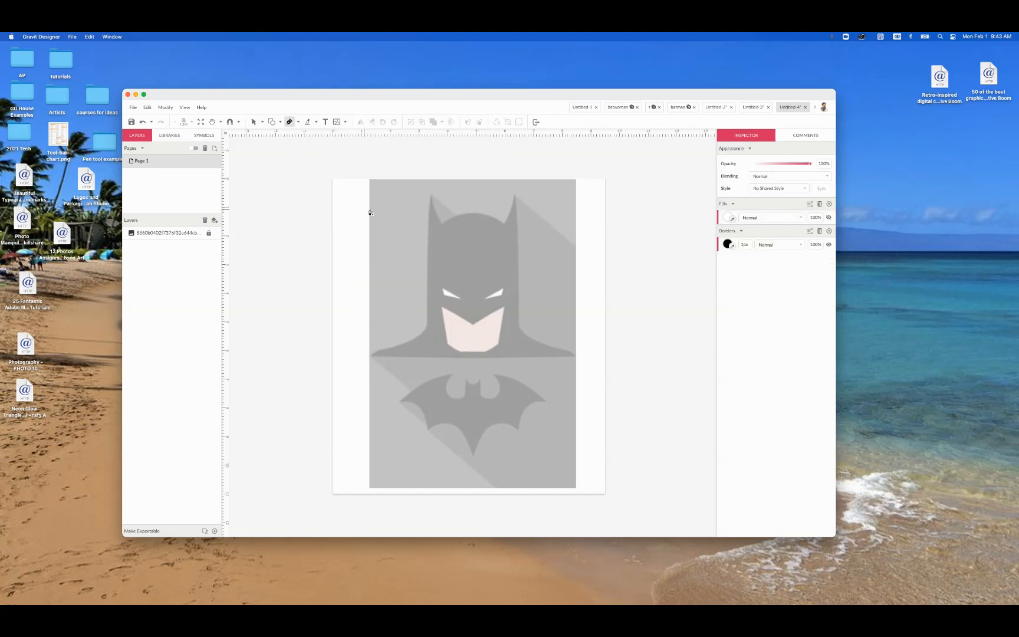
pyautogui.click(429, 195)
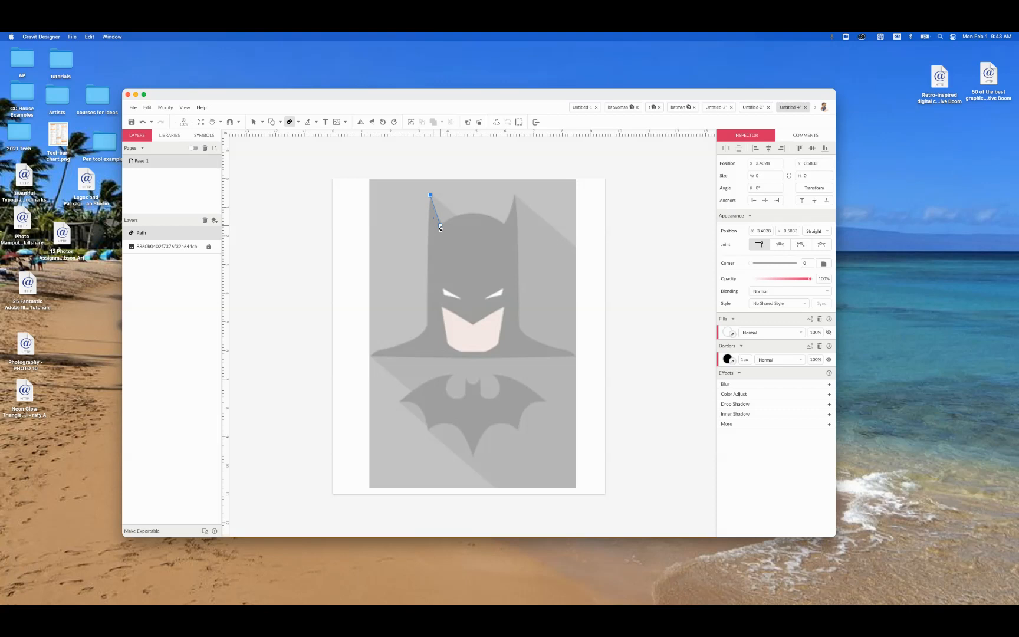
pyautogui.click(440, 227)
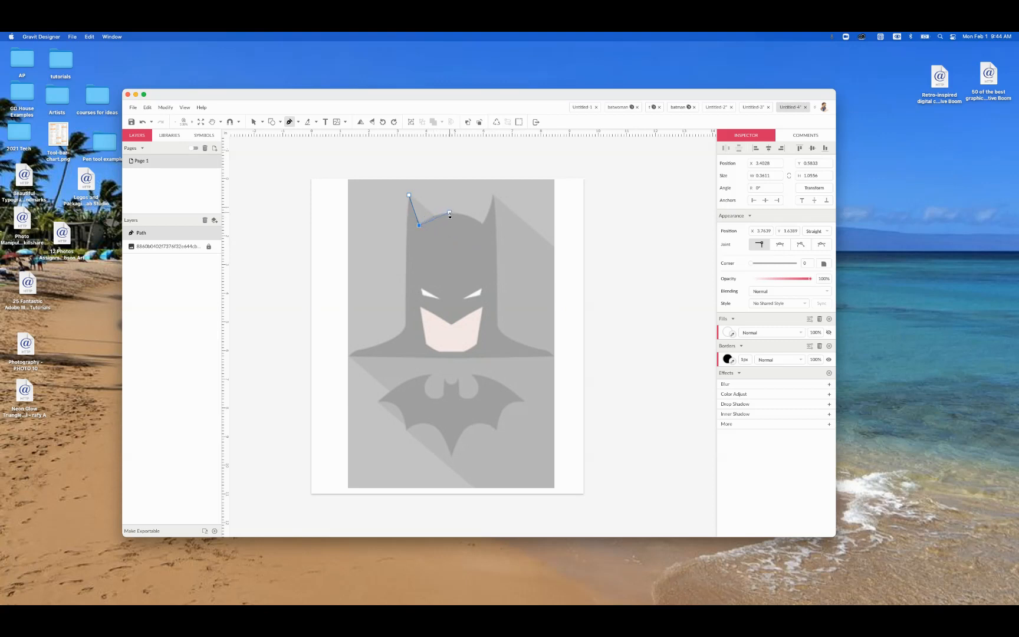
pyautogui.moveTo(450, 215); pyautogui.dragTo(460, 216)
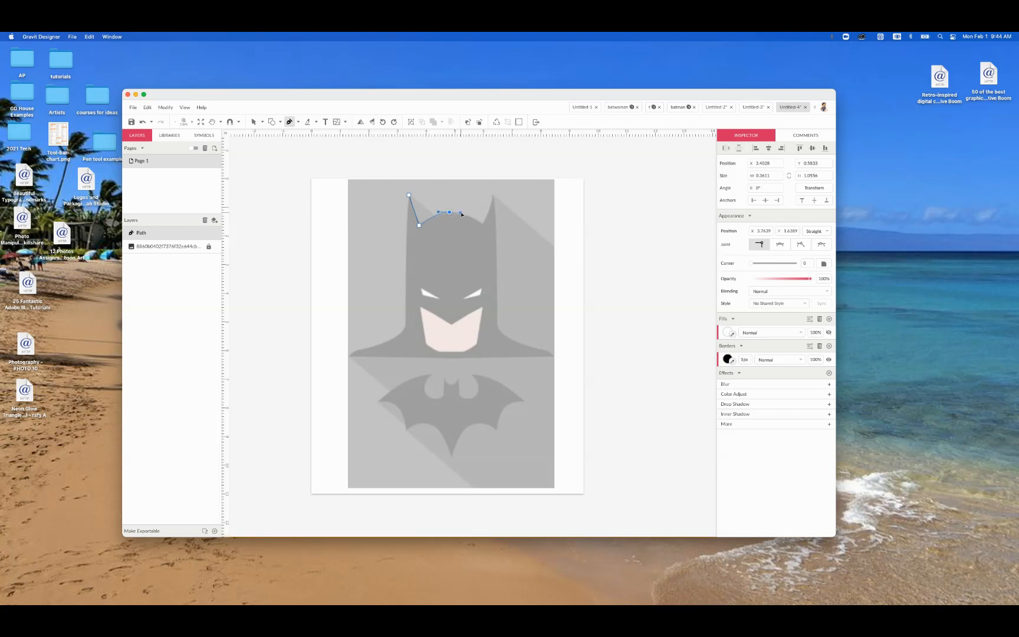
pyautogui.moveTo(461, 214); pyautogui.dragTo(462, 214)
pyautogui.click(481, 225)
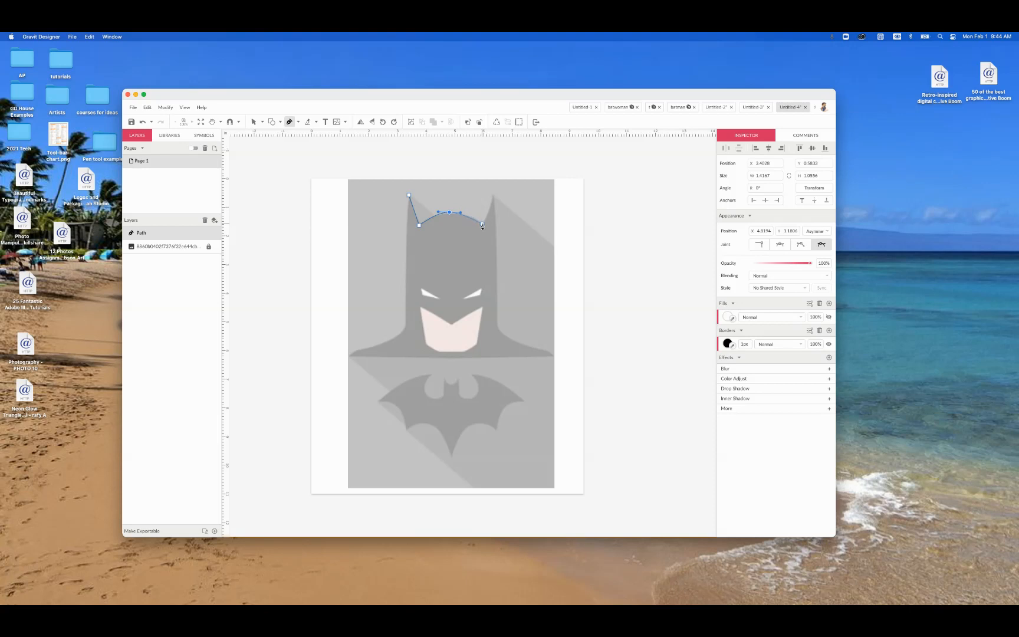
pyautogui.click(493, 199)
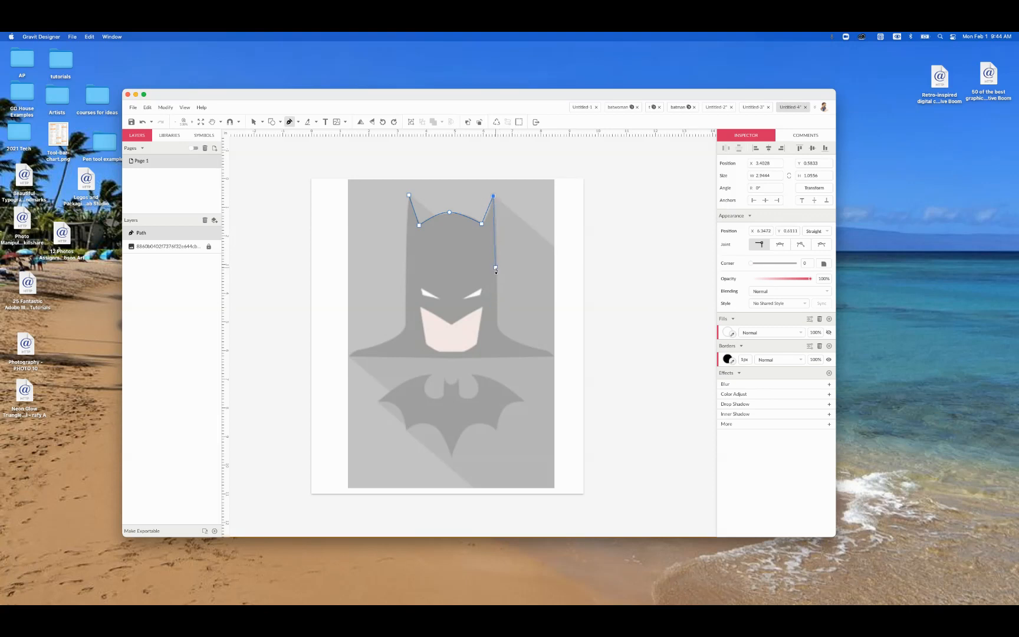
# Step: Continue the path down the cowl's right side and along the curved right shoulder to its lower corner
pyautogui.click(496, 311)
pyautogui.moveTo(515, 343); pyautogui.dragTo(538, 352)
pyautogui.click(552, 353)
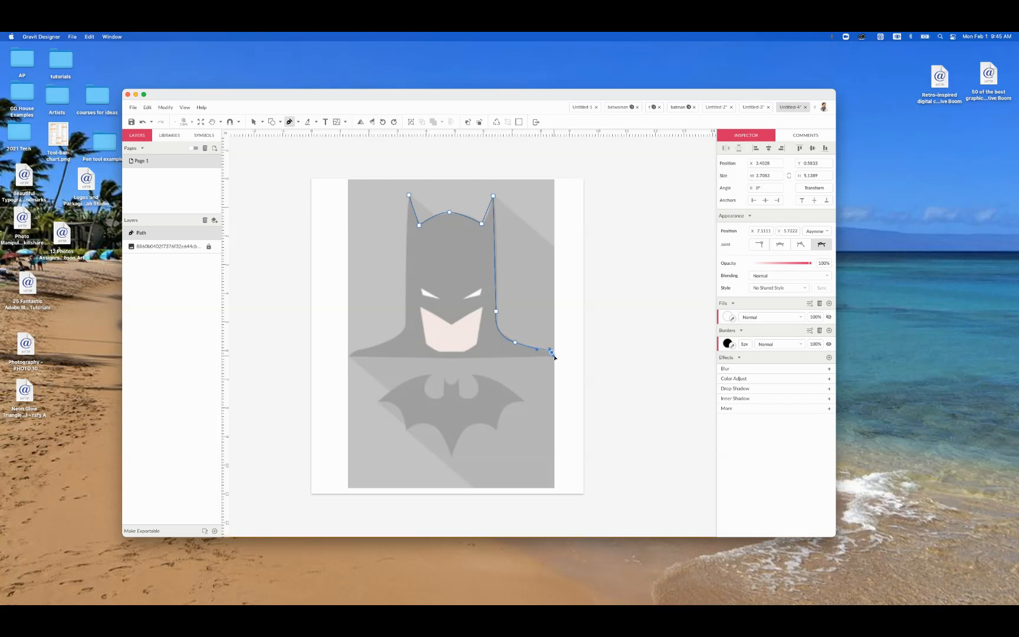
pyautogui.moveTo(554, 357); pyautogui.dragTo(542, 357)
pyautogui.click(554, 357)
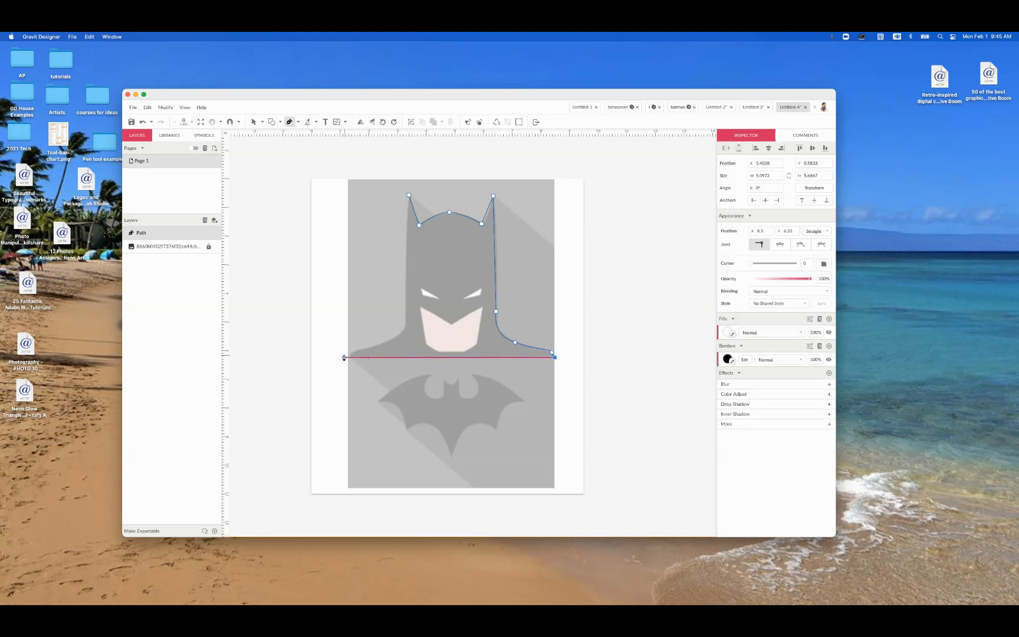
# Step: Trace the bottom edge, left shoulder and left side of the cowl, and close the path at the left ear tip
pyautogui.moveTo(350, 357); pyautogui.dragTo(407, 323)
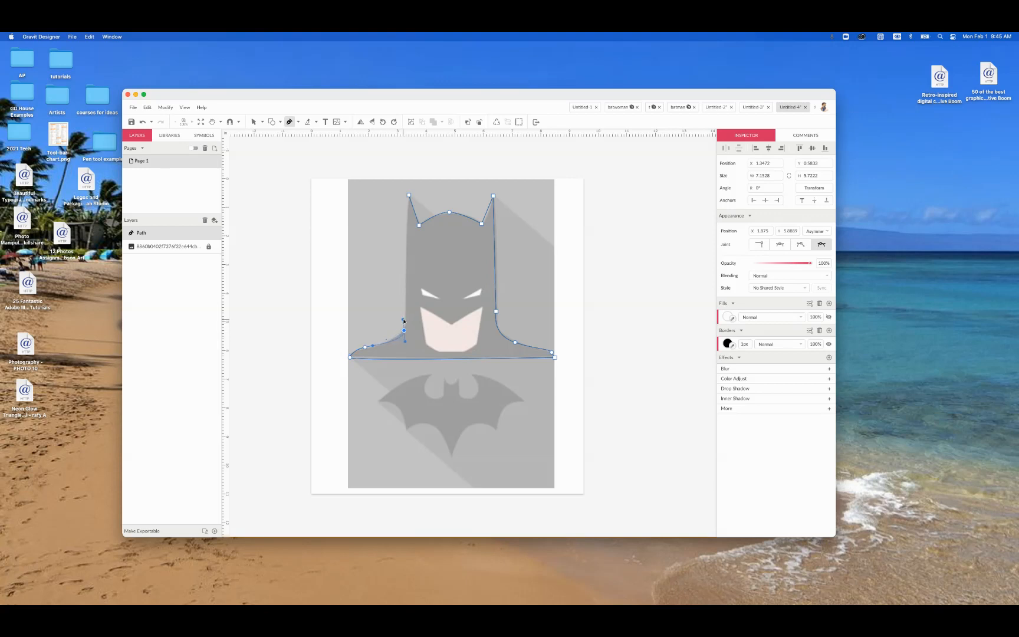
pyautogui.moveTo(405, 320)
pyautogui.mouseDown()
pyautogui.moveTo(402, 289)
pyautogui.moveTo(404, 321)
pyautogui.mouseUp()
pyautogui.moveTo(404, 296); pyautogui.dragTo(406, 268)
pyautogui.click(406, 268)
pyautogui.press('super+plus')
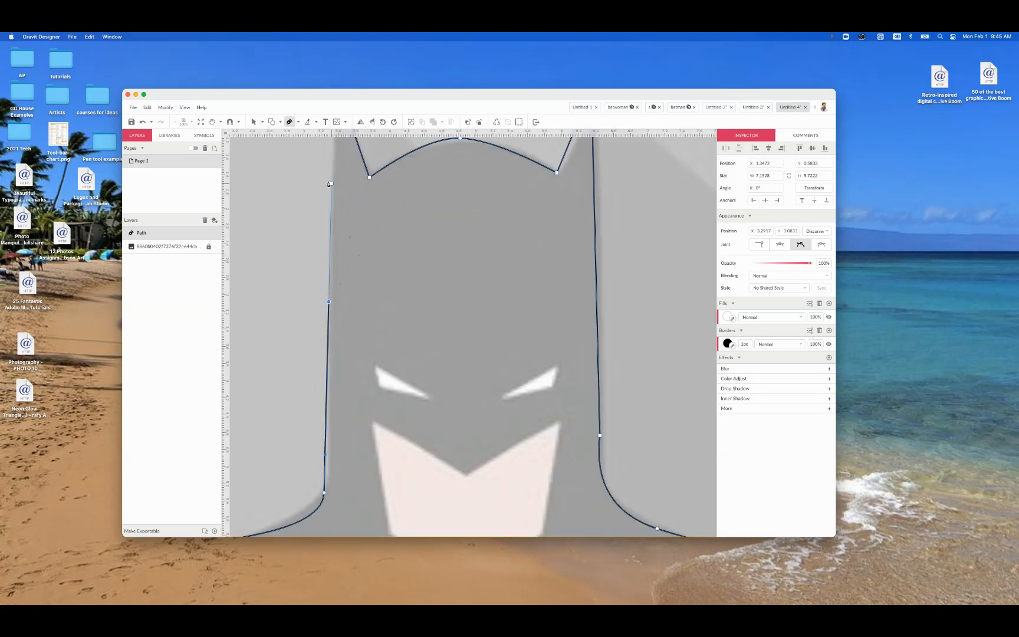
pyautogui.press('space')
pyautogui.moveTo(348, 201); pyautogui.dragTo(375, 334)
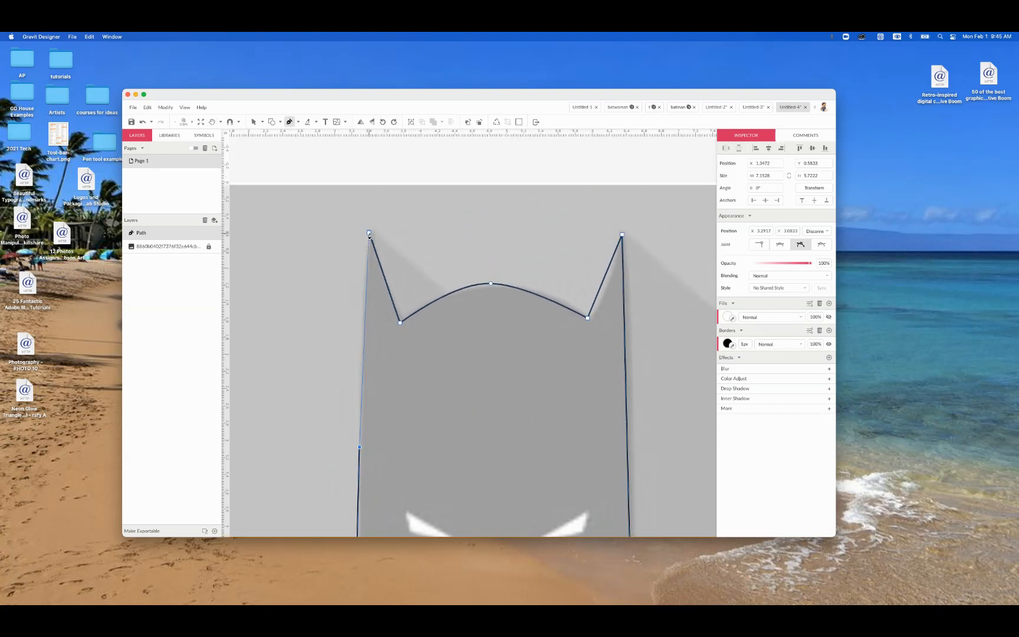
pyautogui.click(369, 235)
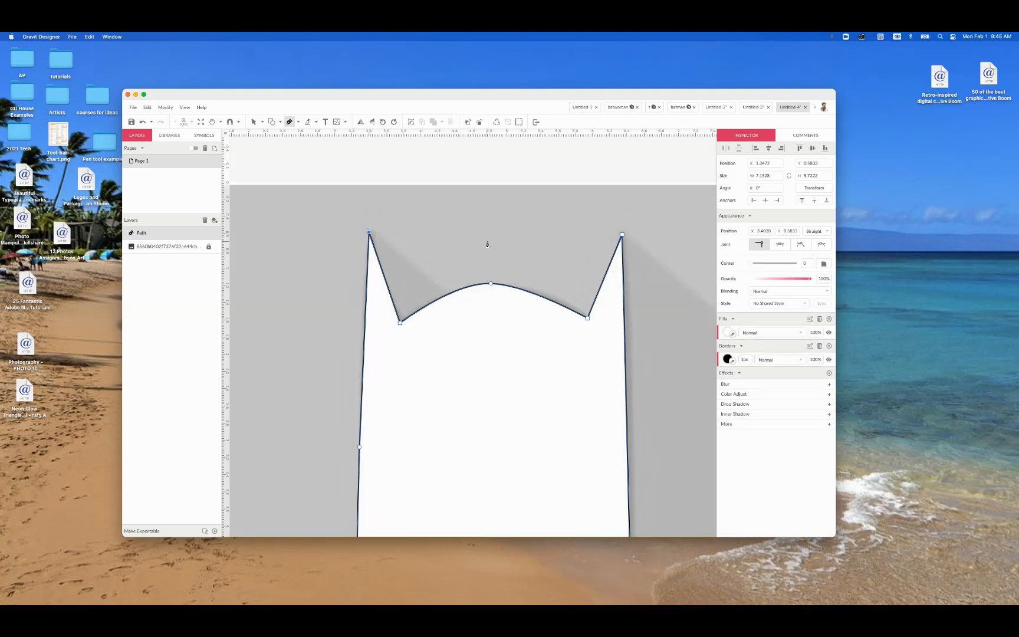
# Step: Hide the cowl path's white fill and inspect the traced outline against the image
pyautogui.hscroll(2, 690, 316)
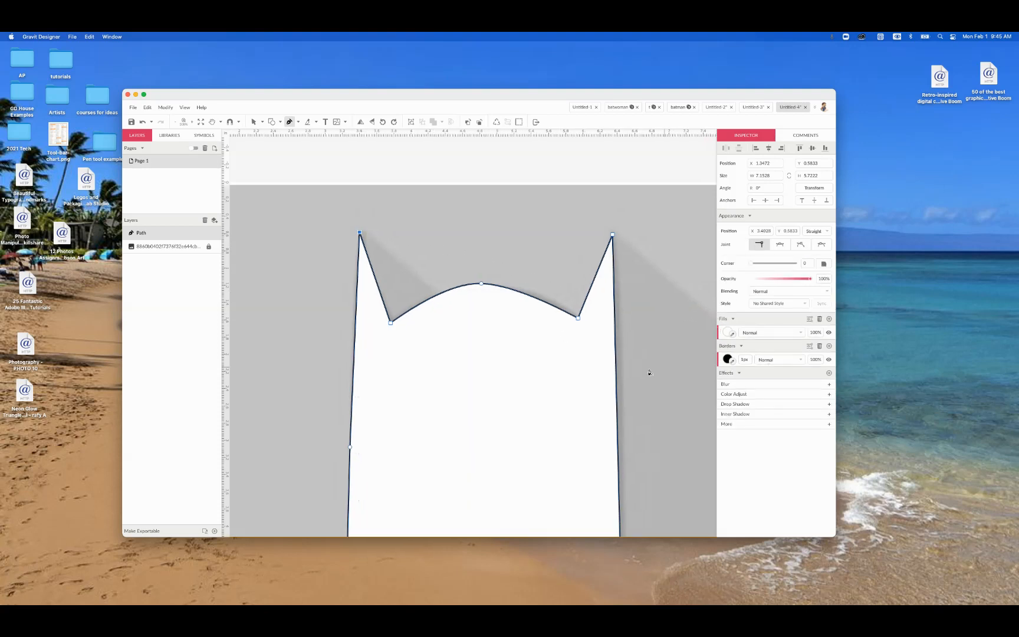
pyautogui.click(828, 332)
pyautogui.scroll(-5, 637, 325)
pyautogui.scroll(-3, 636, 325)
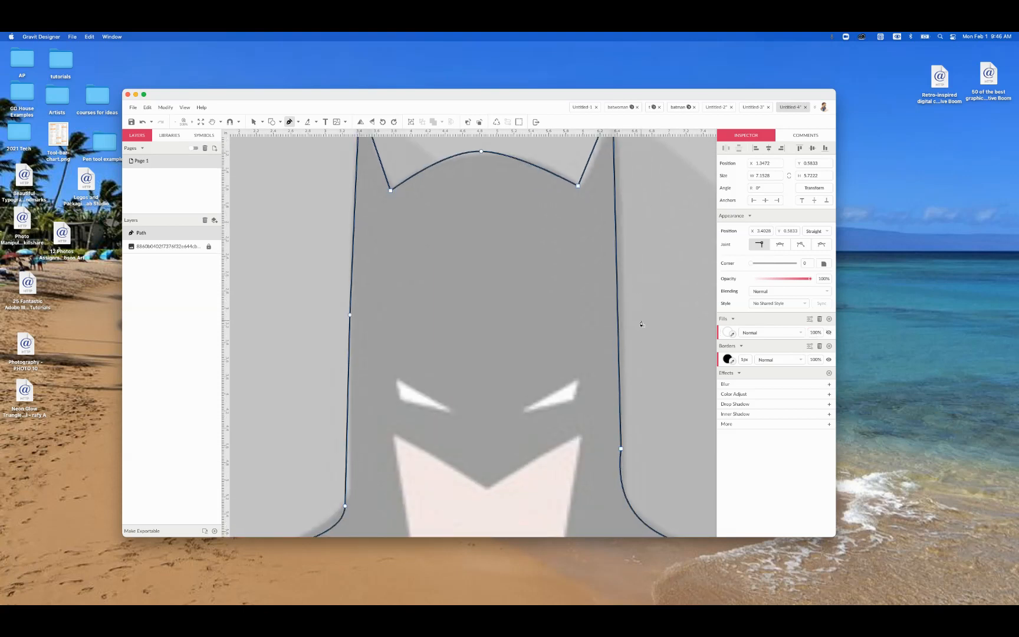
pyautogui.scroll(1, 648, 319)
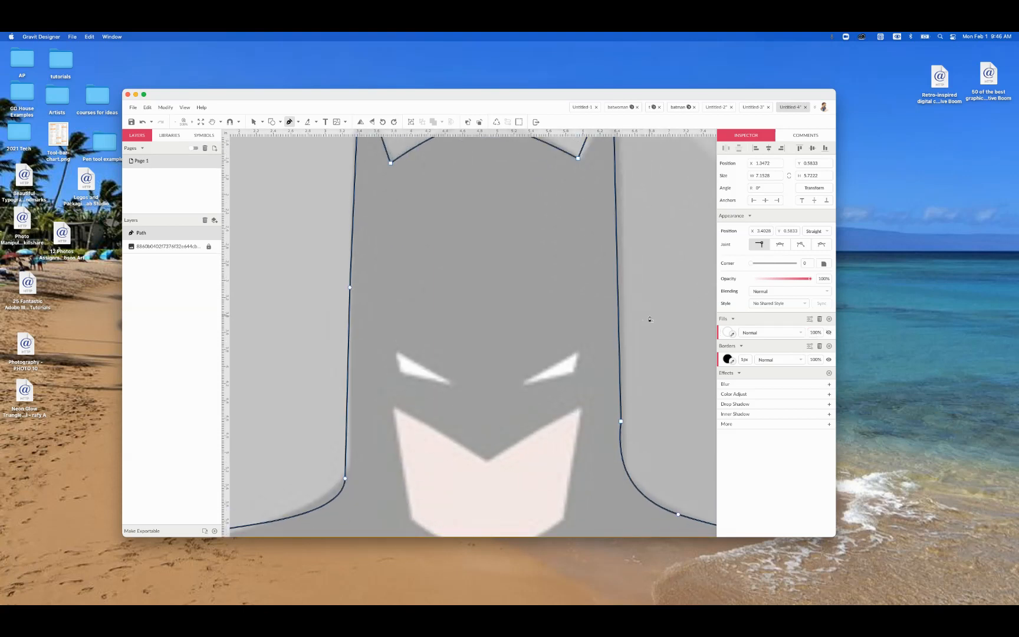
pyautogui.press('super+minus')
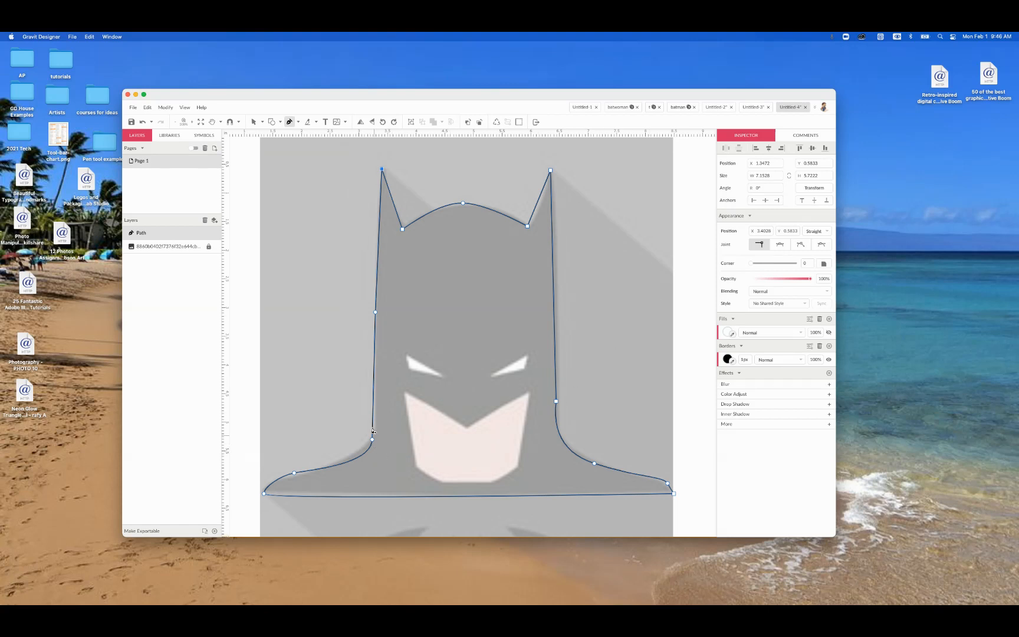
pyautogui.scroll(1, 291, 205)
# Step: With the Subselect tool, shift the anchors at the top of the head curve and the right ear's base to match the image
pyautogui.click(262, 123)
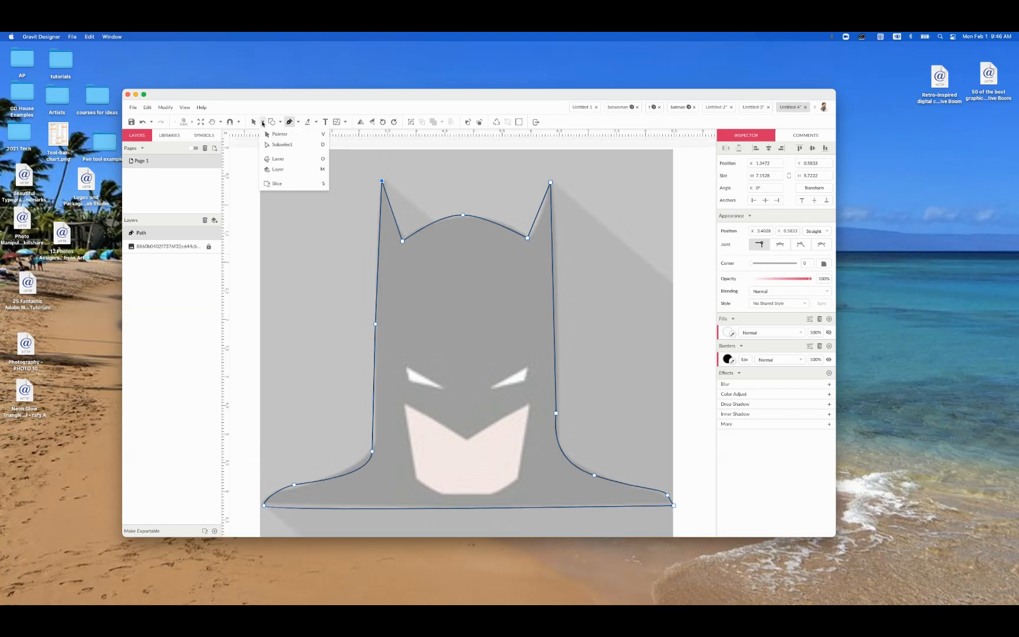
pyautogui.click(280, 145)
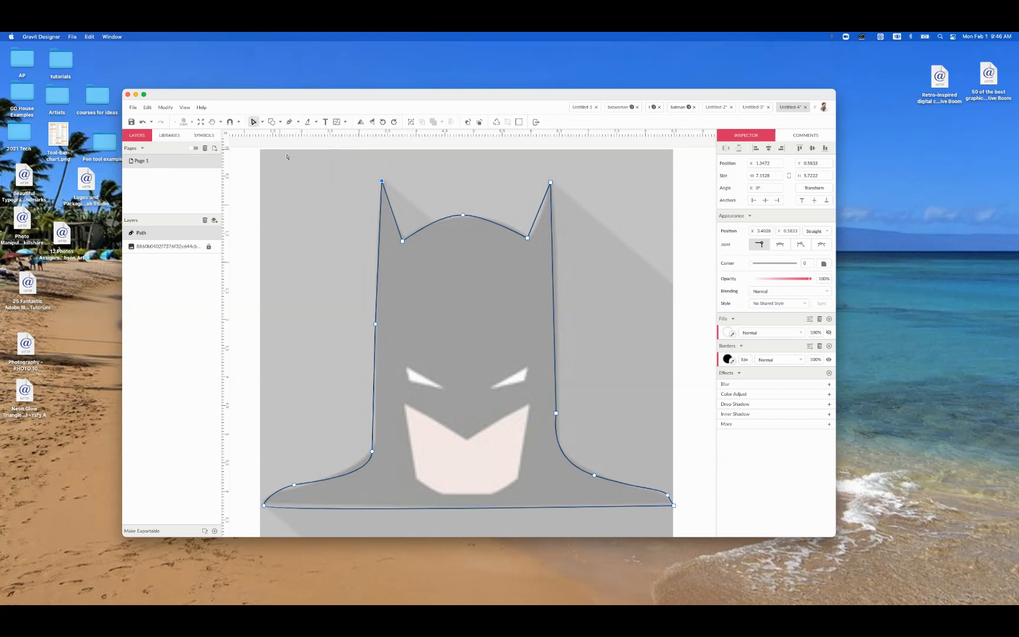
pyautogui.click(464, 217)
pyautogui.moveTo(472, 217); pyautogui.dragTo(473, 217)
pyautogui.click(528, 238)
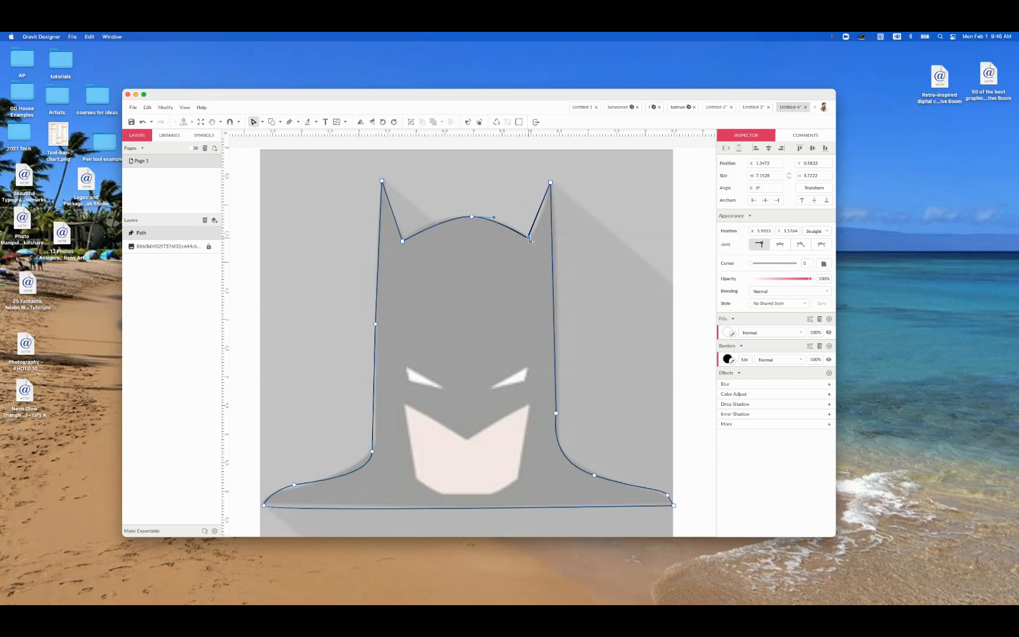
# Step: Nudge the anchor on the cowl's right side above the shoulder inward so the line follows the neck
pyautogui.scroll(-3, 604, 367)
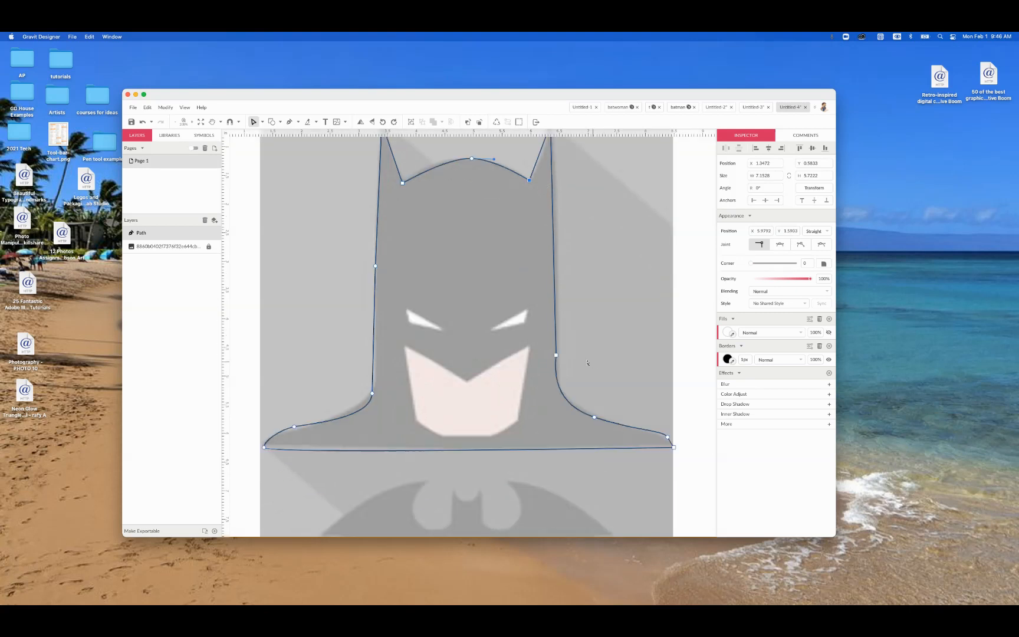
pyautogui.click(556, 355)
pyautogui.moveTo(558, 356); pyautogui.dragTo(555, 356)
pyautogui.click(551, 403)
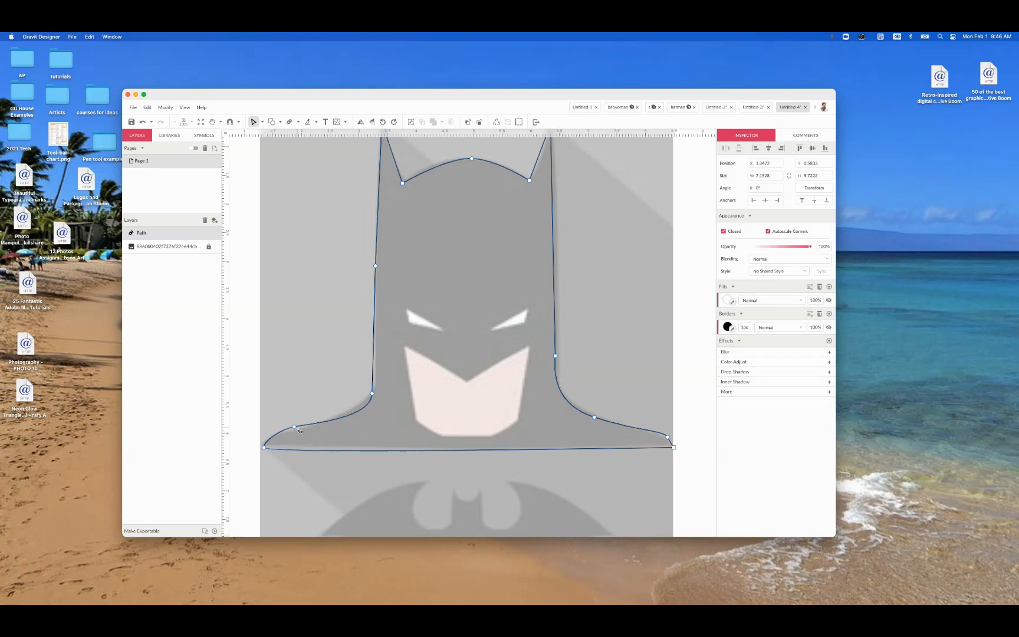
# Step: Adjust the left shoulder and left neck anchors to fit the image, and deselect the cowl path
pyautogui.moveTo(294, 426); pyautogui.dragTo(294, 430)
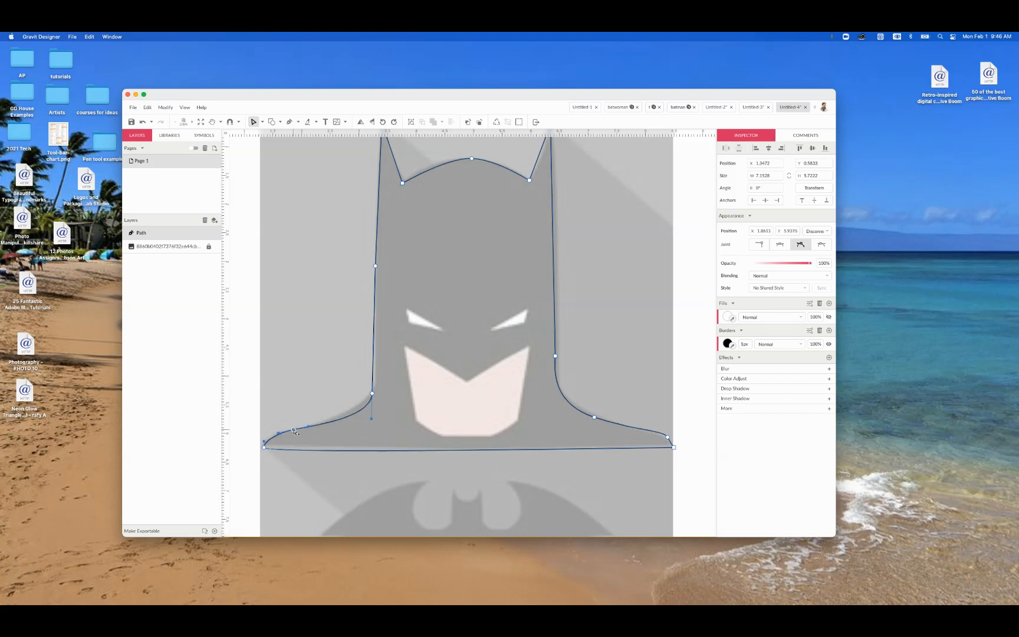
pyautogui.click(372, 392)
pyautogui.moveTo(371, 393); pyautogui.dragTo(373, 390)
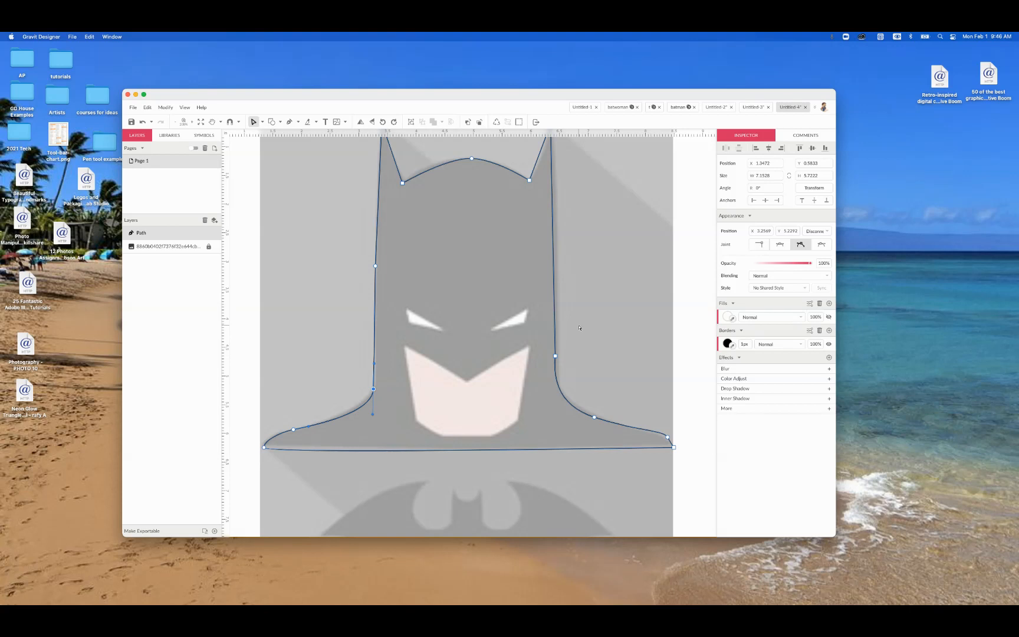
pyautogui.press('super+minus')
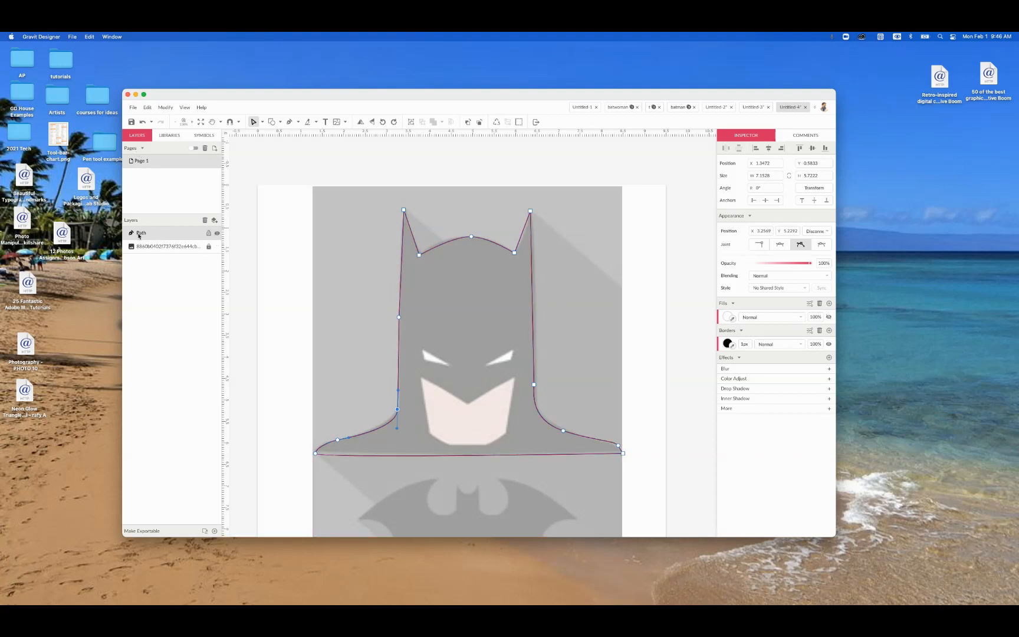
pyautogui.click(335, 255)
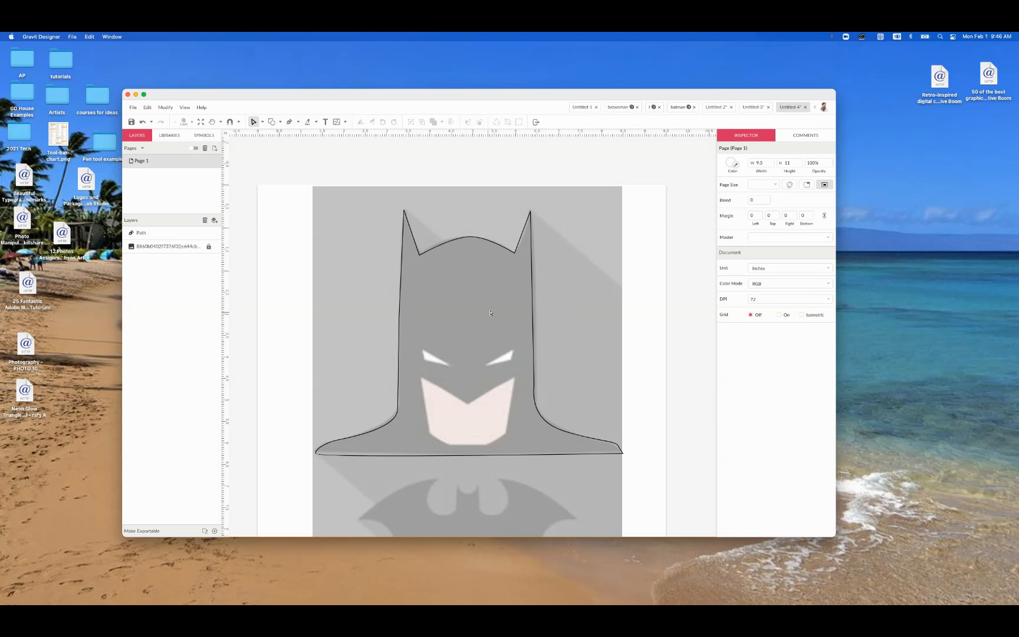
# Step: With the Pen tool, trace the lower face from its center notch around the right side to the chin's right corner
pyautogui.scroll(-5, 613, 353)
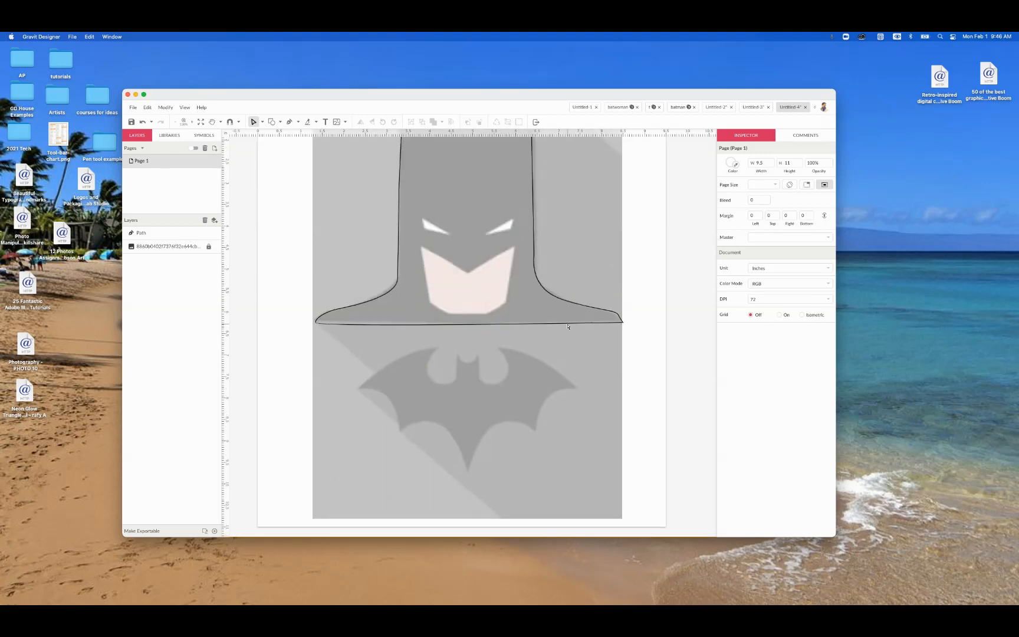
pyautogui.scroll(2, 487, 311)
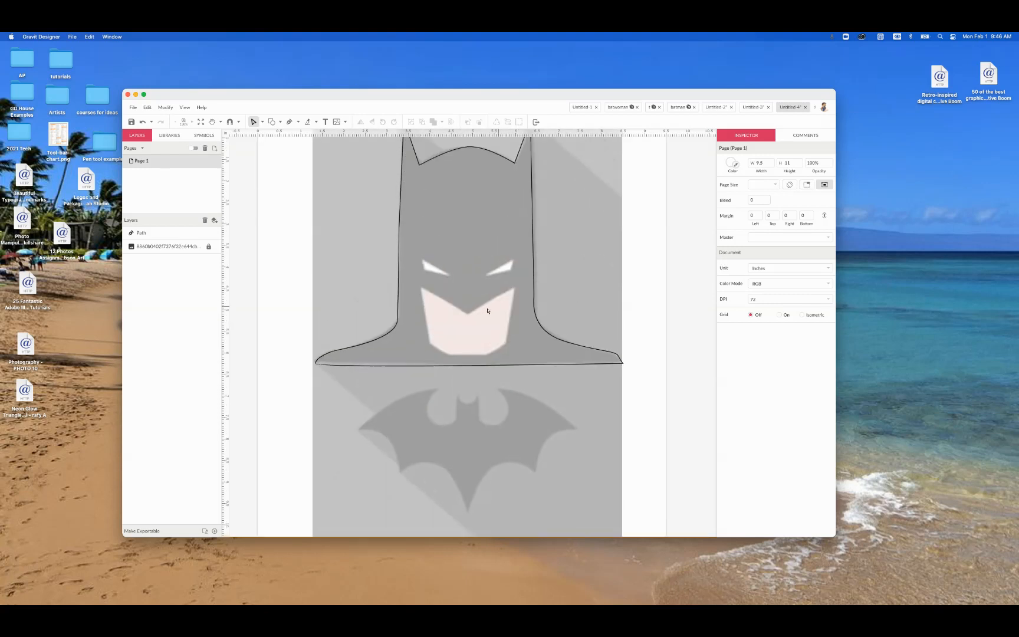
pyautogui.click(289, 122)
pyautogui.scroll(2, 589, 207)
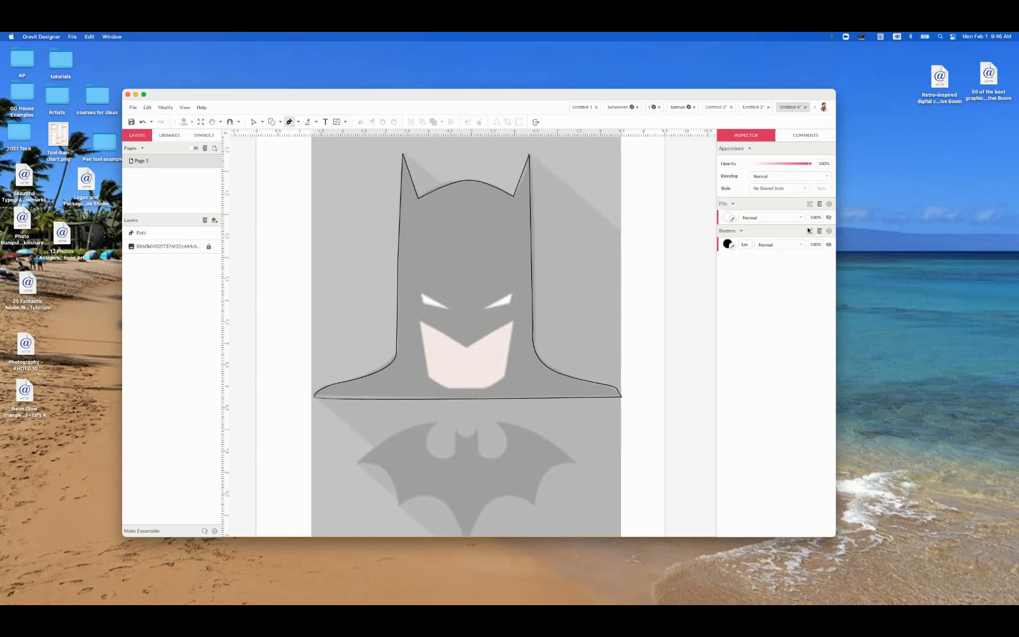
pyautogui.scroll(-4, 490, 343)
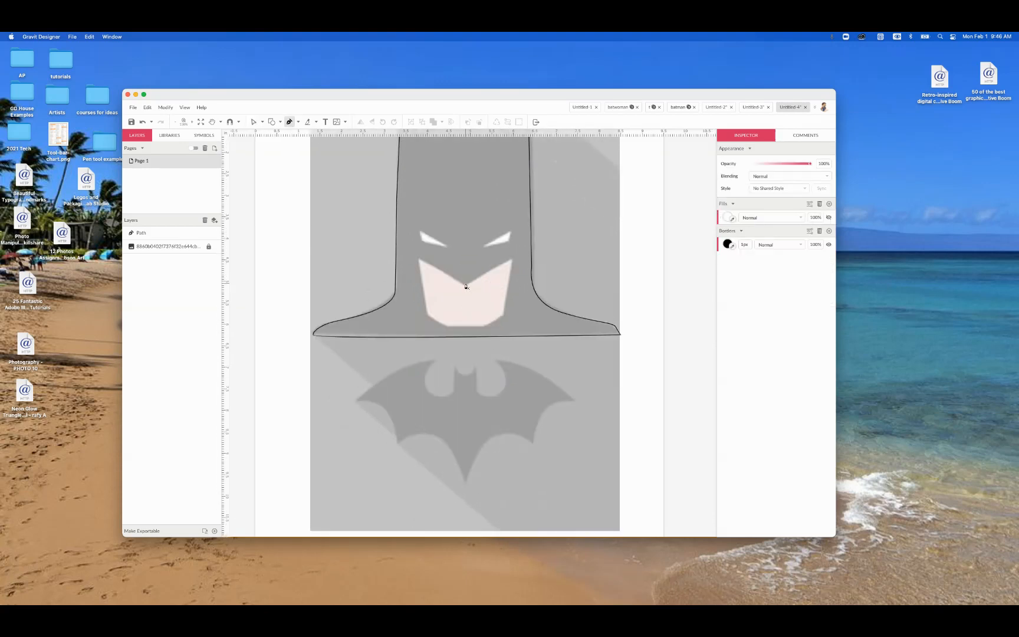
pyautogui.click(464, 284)
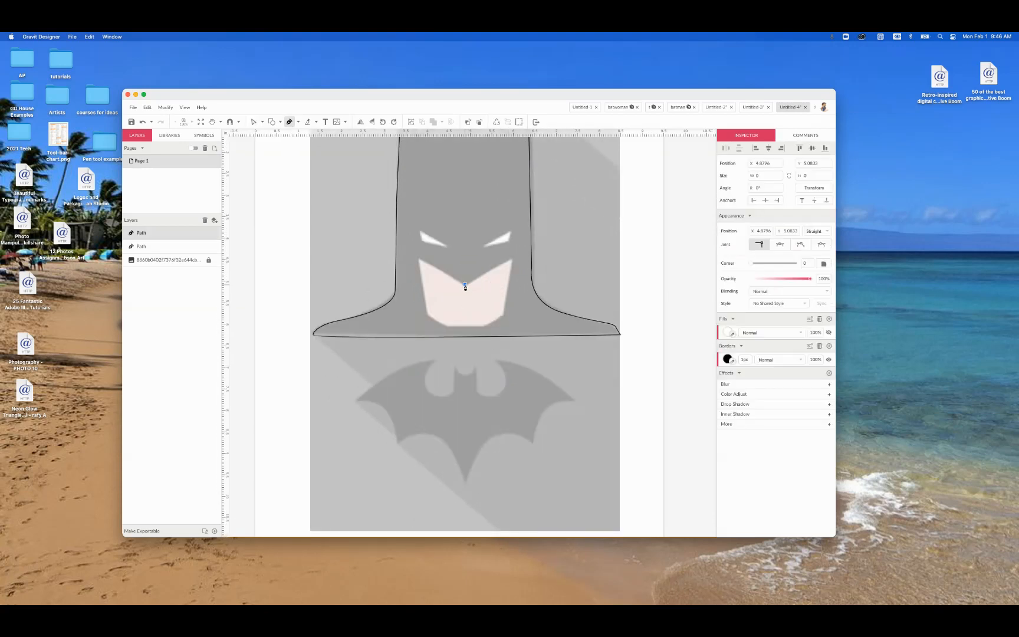
pyautogui.click(512, 258)
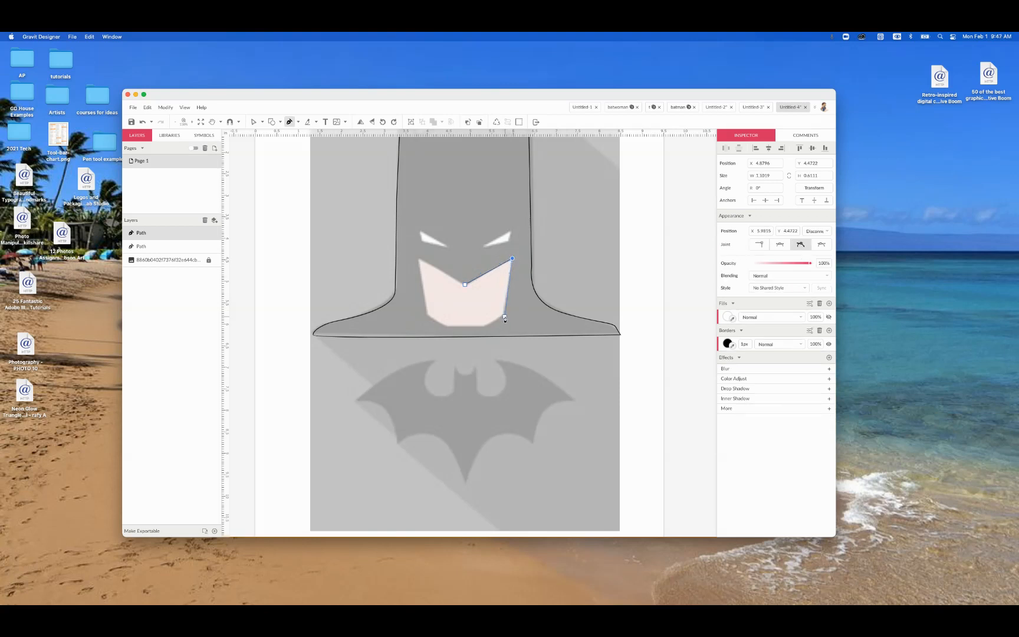
pyautogui.click(504, 316)
pyautogui.click(483, 328)
# Step: Trace the chin and left side of the lower face, close the path at the center notch, and hide its fill
pyautogui.click(446, 326)
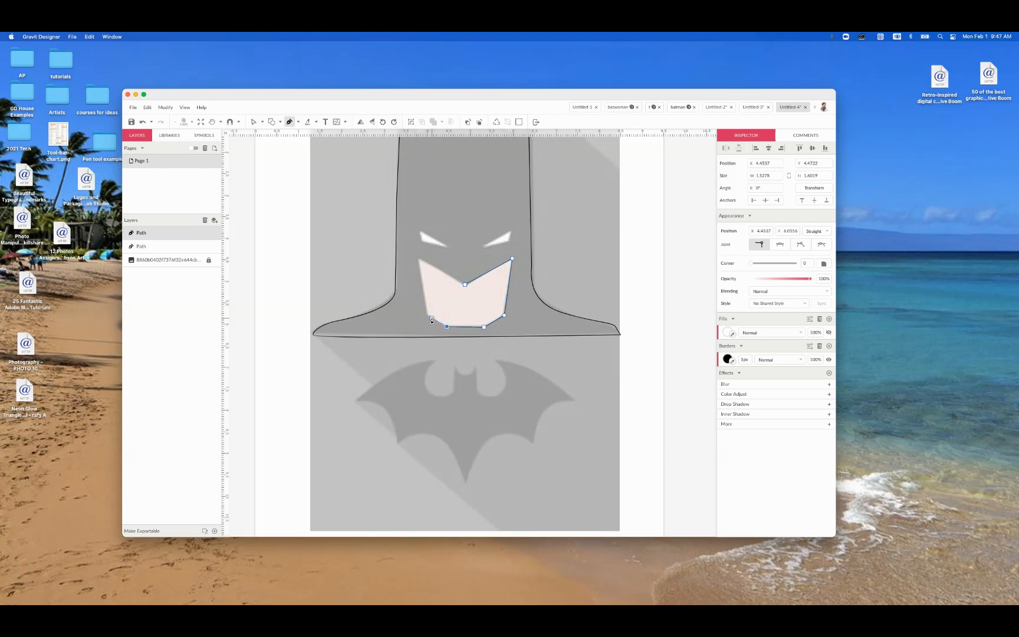
pyautogui.click(428, 315)
pyautogui.click(418, 257)
pyautogui.click(465, 286)
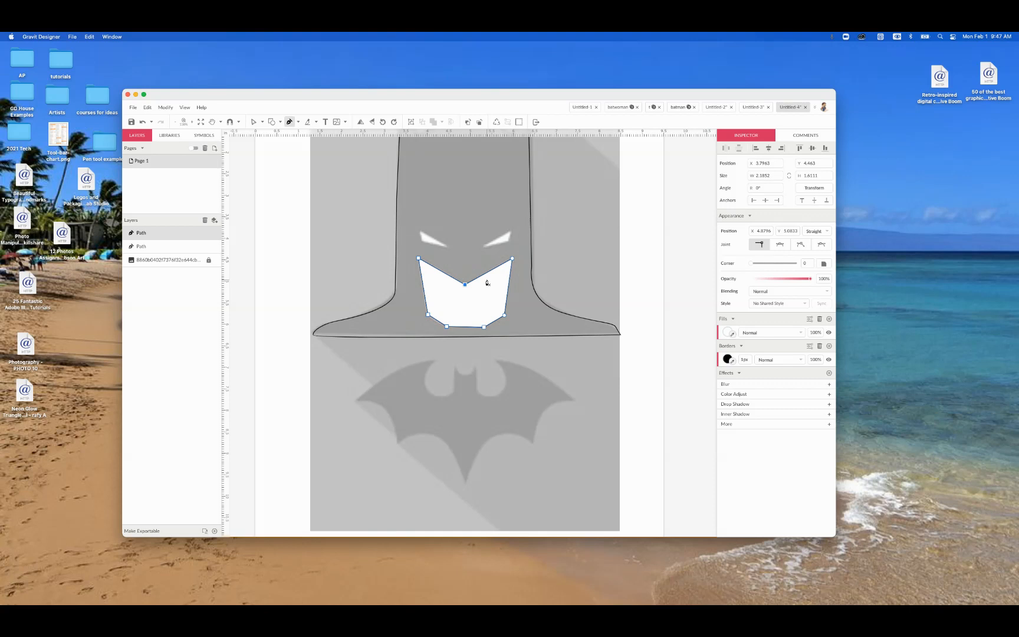
pyautogui.click(829, 333)
pyautogui.hscroll(1, 594, 333)
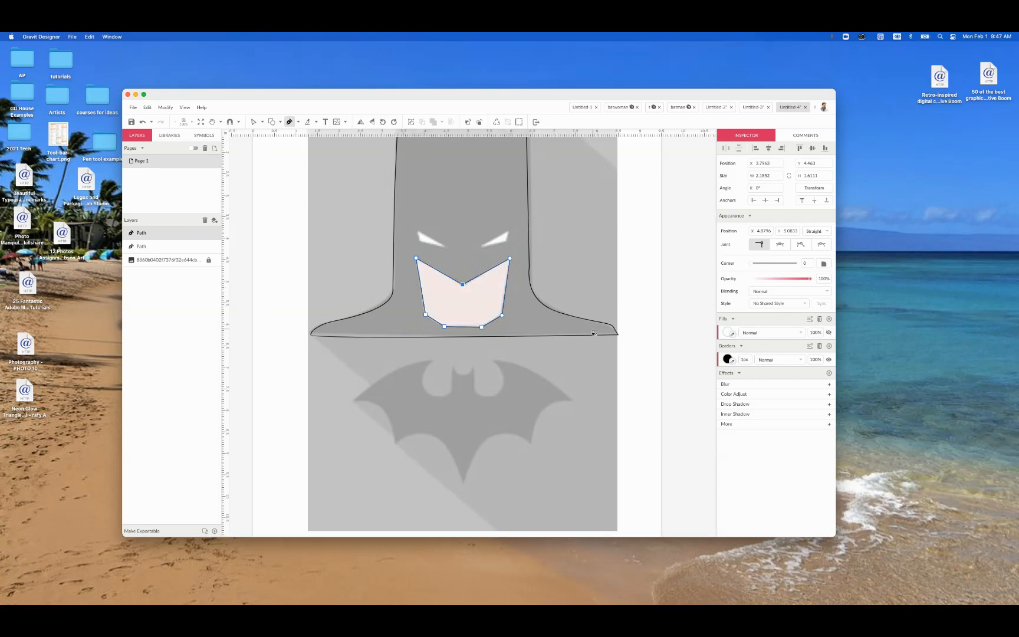
# Step: Trace the right eye as a closed triangular path with straight segments
pyautogui.click(482, 246)
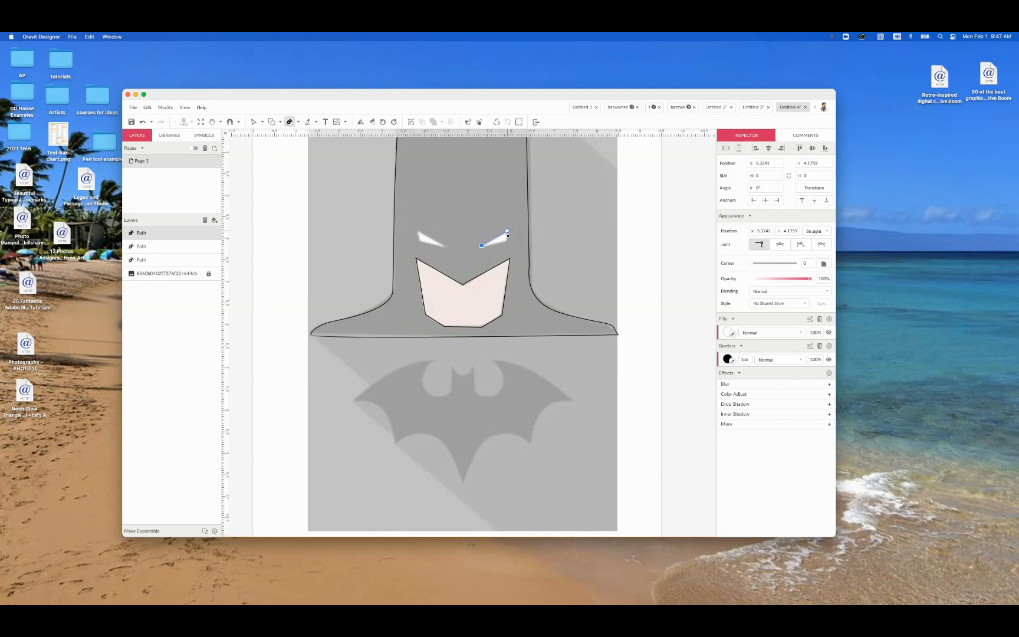
pyautogui.click(508, 231)
pyautogui.click(506, 240)
pyautogui.click(482, 247)
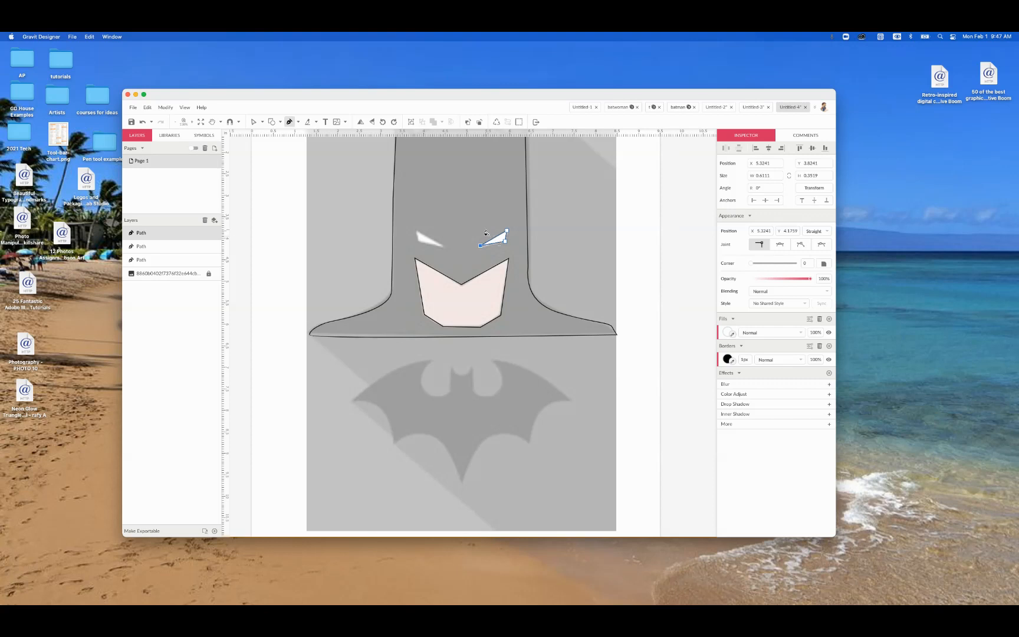
pyautogui.click(480, 246)
# Step: Duplicate the right eye path and move the copy toward the left eye
pyautogui.press('super+d')
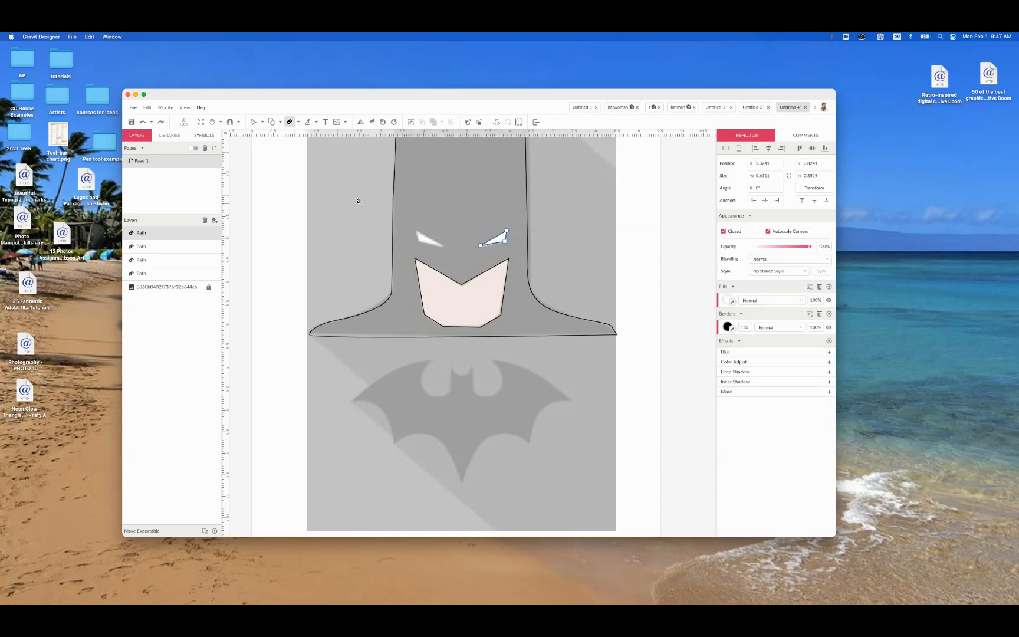
pyautogui.scroll(1, 283, 147)
pyautogui.click(262, 122)
pyautogui.click(280, 136)
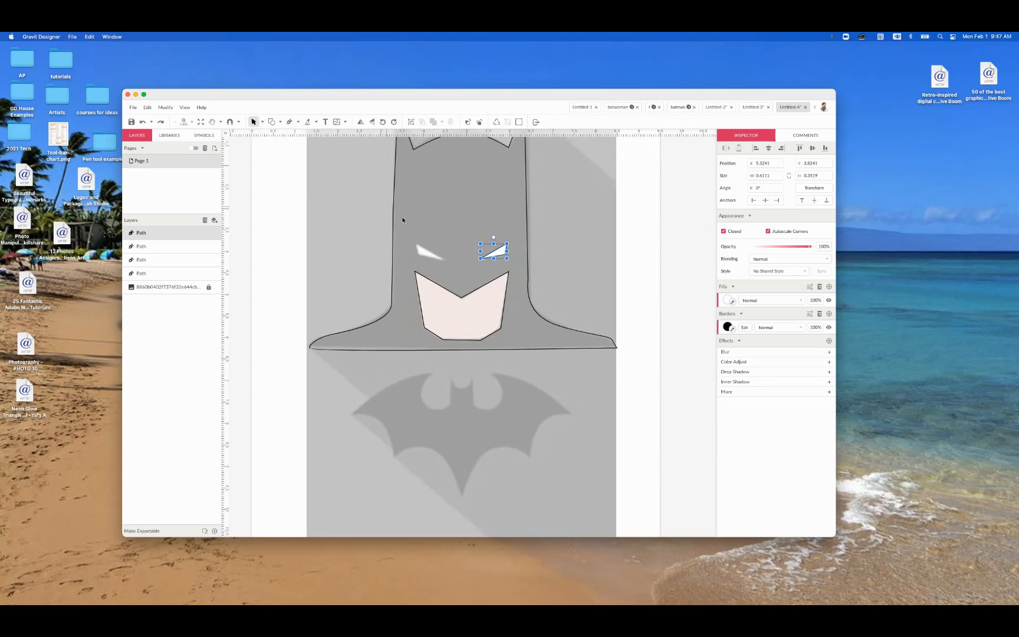
pyautogui.moveTo(495, 255); pyautogui.dragTo(444, 254)
pyautogui.rightClick(444, 247)
pyautogui.moveTo(472, 300)
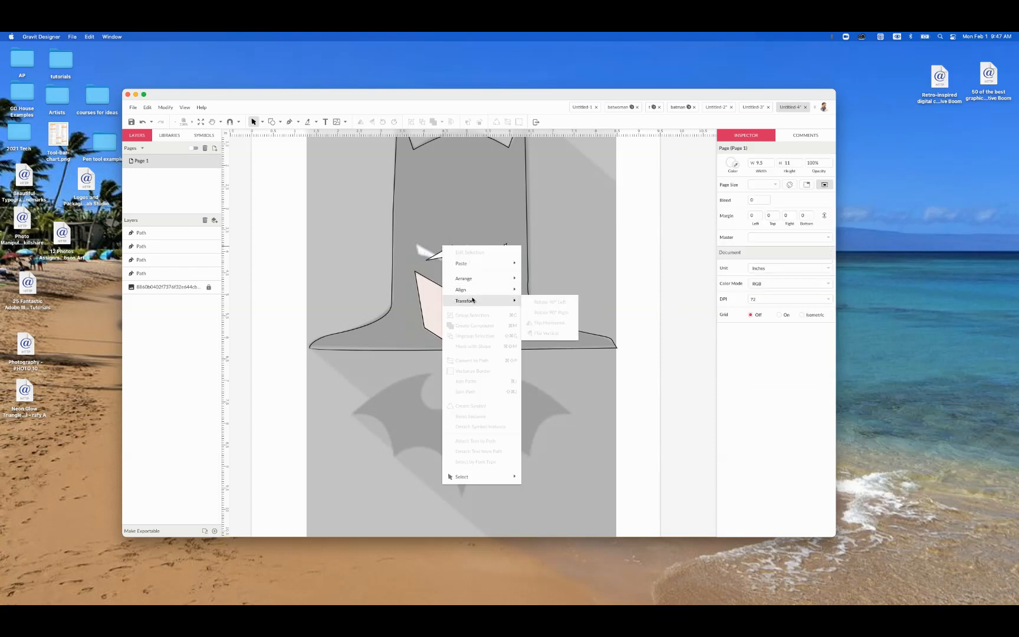
pyautogui.click(401, 254)
# Step: Save the document to Gravit Cloud in My Cloud under the name Untitled-4
pyautogui.press('super+s')
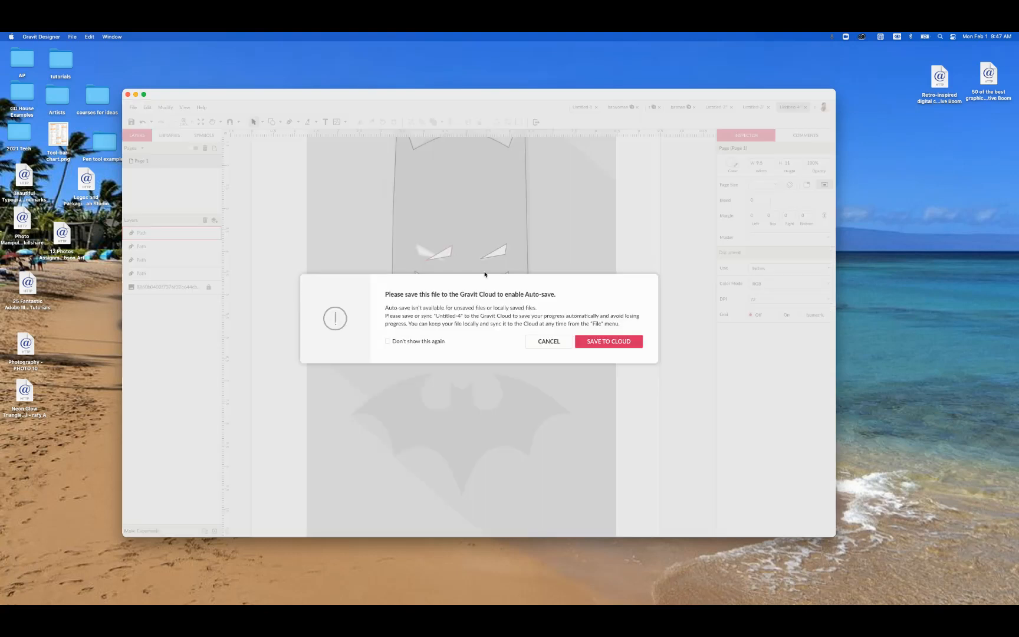
pyautogui.click(585, 341)
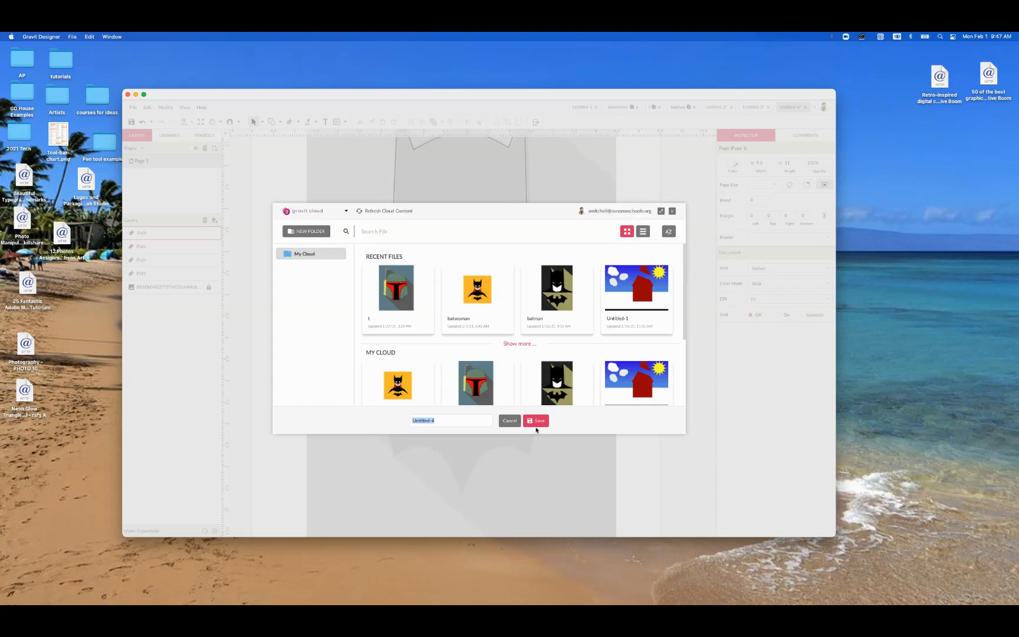
pyautogui.click(536, 423)
# Step: Flip the copied eye horizontally, place it over the left eye in the image, and deselect it
pyautogui.click(442, 254)
pyautogui.rightClick(441, 253)
pyautogui.moveTo(495, 313)
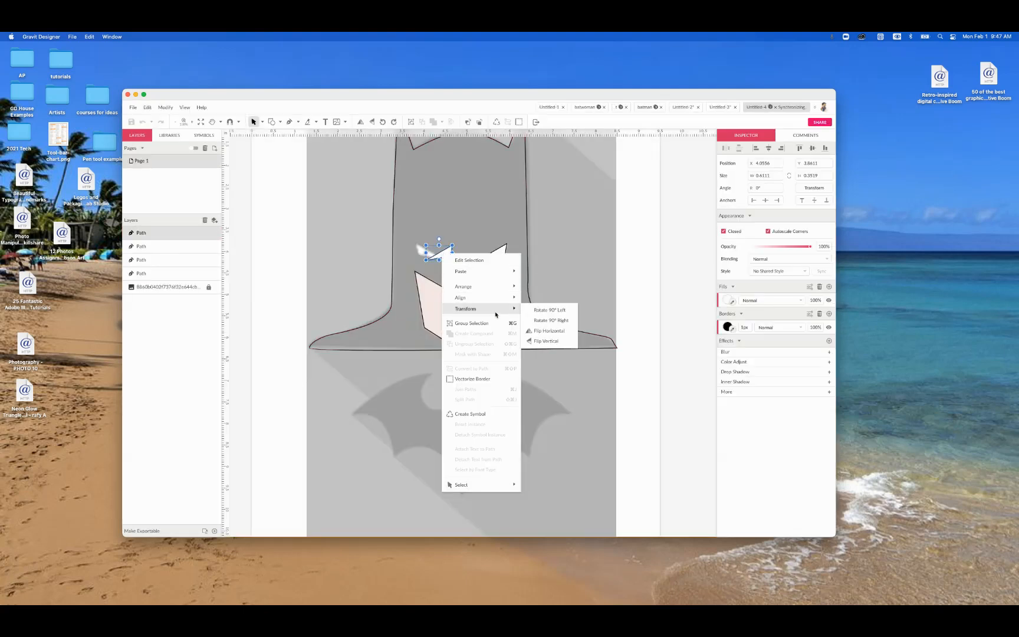
pyautogui.click(548, 331)
pyautogui.moveTo(436, 256); pyautogui.dragTo(427, 254)
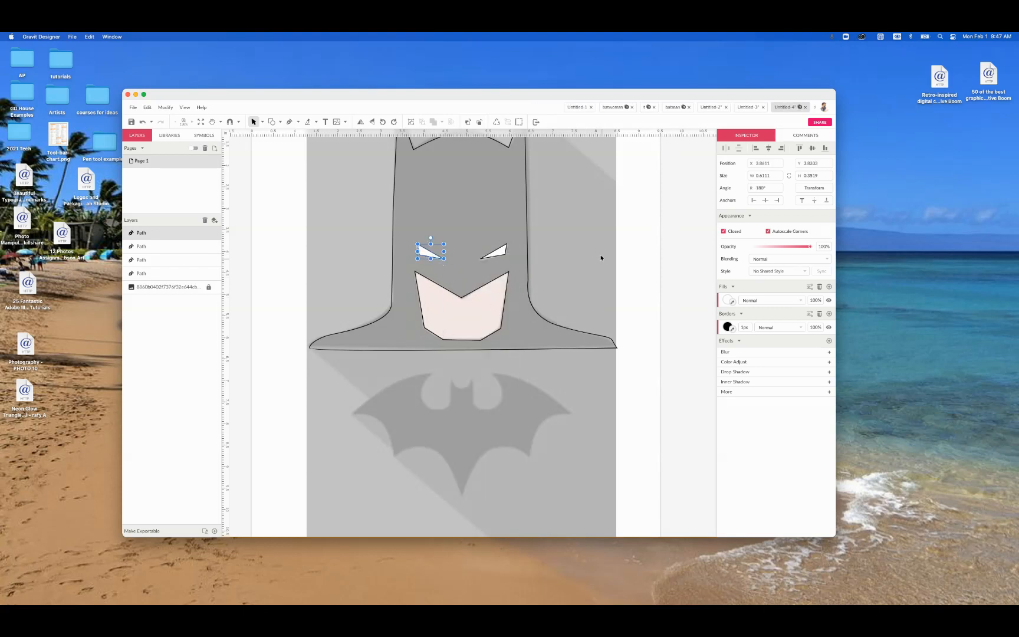
pyautogui.click(591, 277)
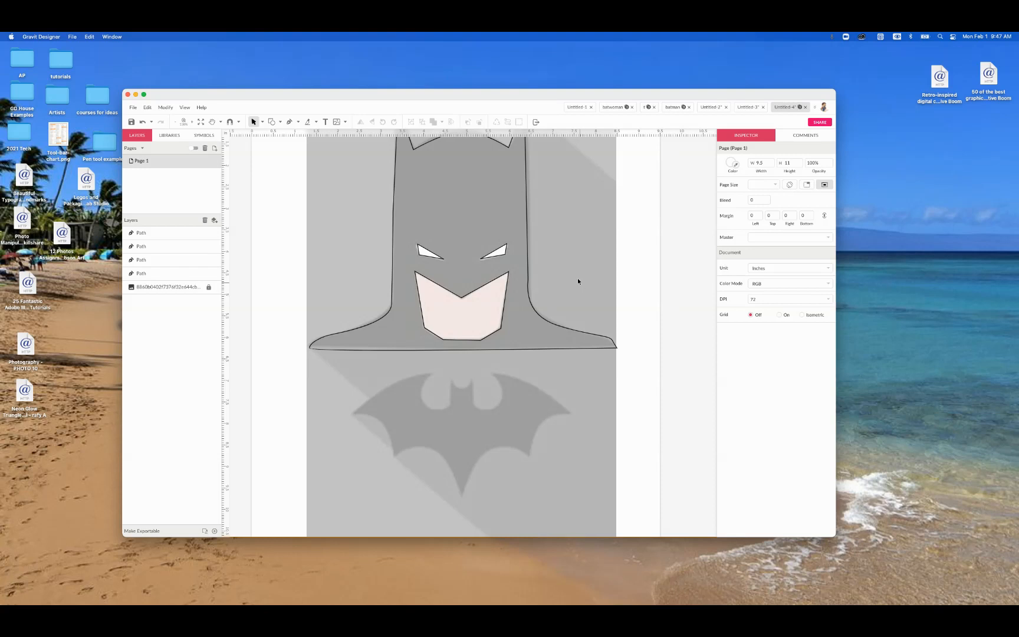
# Step: Fill the cowl and shoulders path with black (#000000)
pyautogui.scroll(5, 579, 284)
pyautogui.hscroll(-3, 580, 284)
pyautogui.click(506, 205)
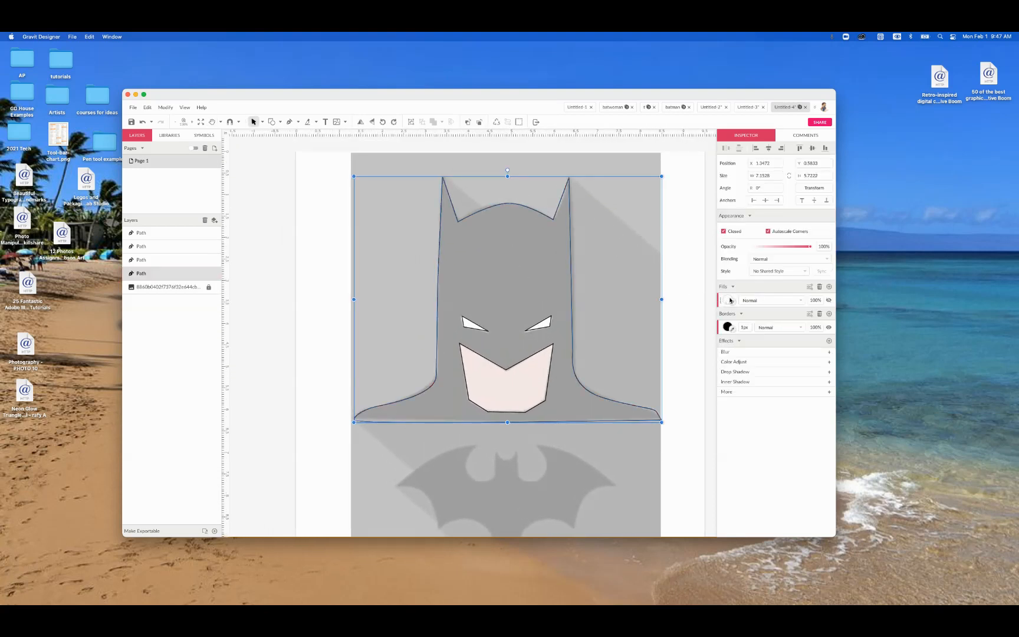
pyautogui.click(730, 300)
pyautogui.click(734, 428)
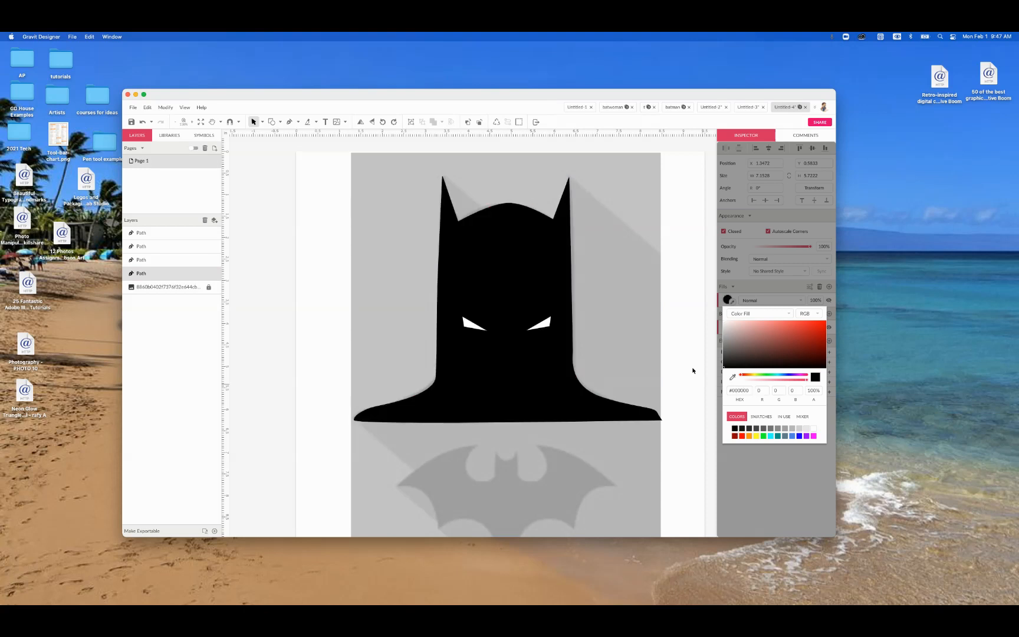
pyautogui.click(694, 368)
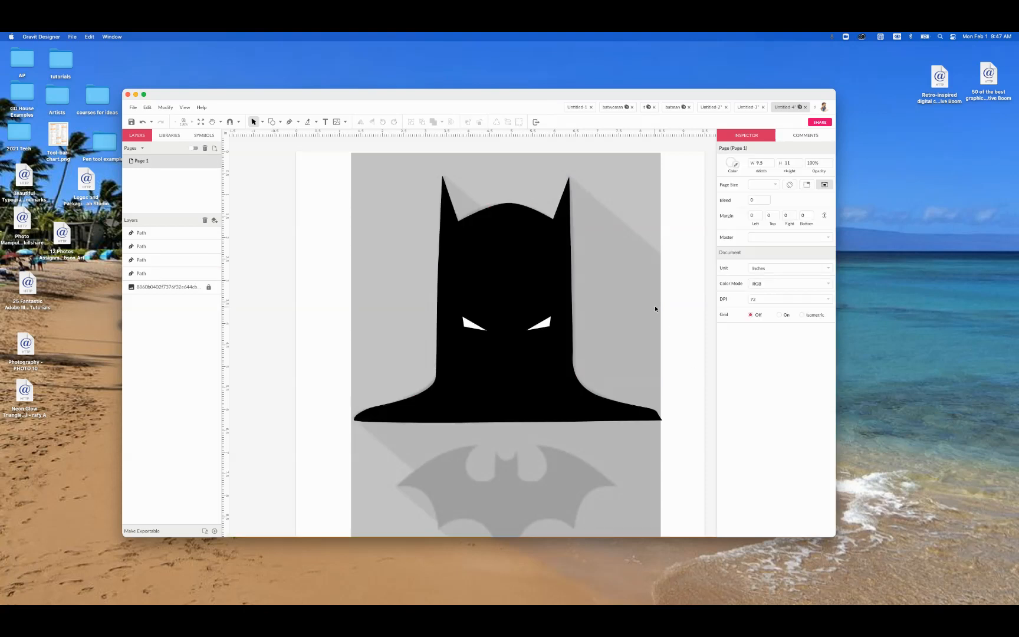
# Step: Bring the black cowl and shoulders path to the front of the stacking order
pyautogui.click(521, 363)
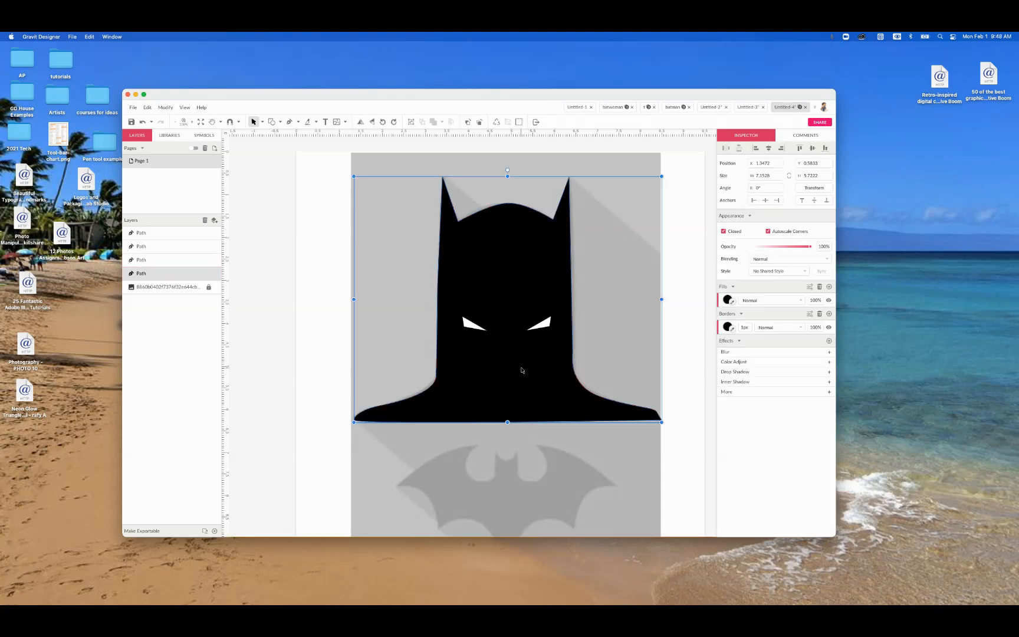
pyautogui.click(522, 362)
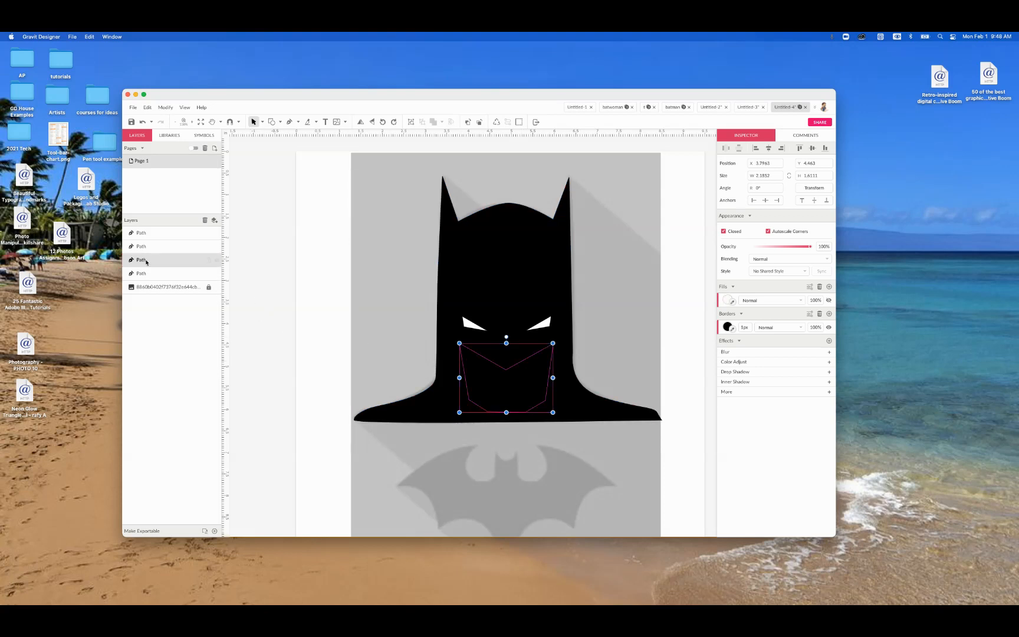
pyautogui.moveTo(147, 262)
pyautogui.mouseDown()
pyautogui.moveTo(143, 250)
pyautogui.moveTo(144, 260)
pyautogui.mouseUp()
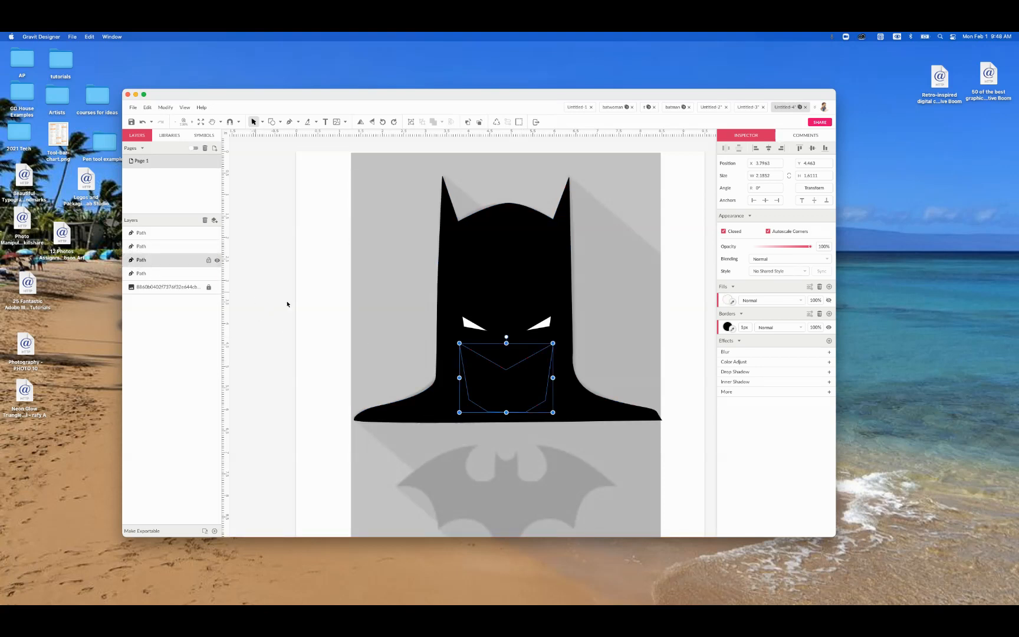
pyautogui.rightClick(504, 383)
pyautogui.moveTo(548, 331)
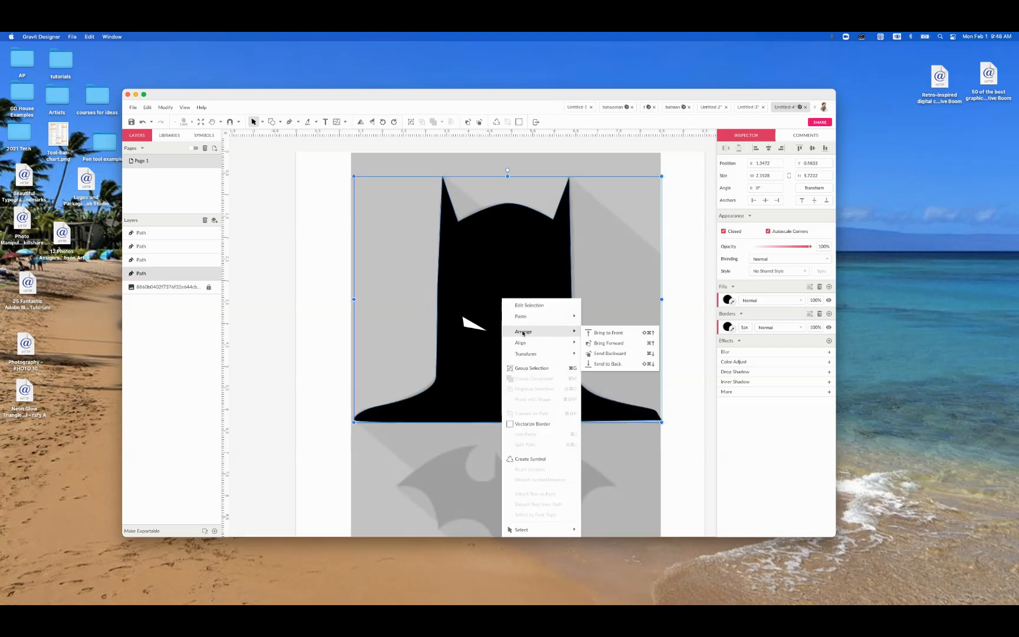
pyautogui.click(602, 333)
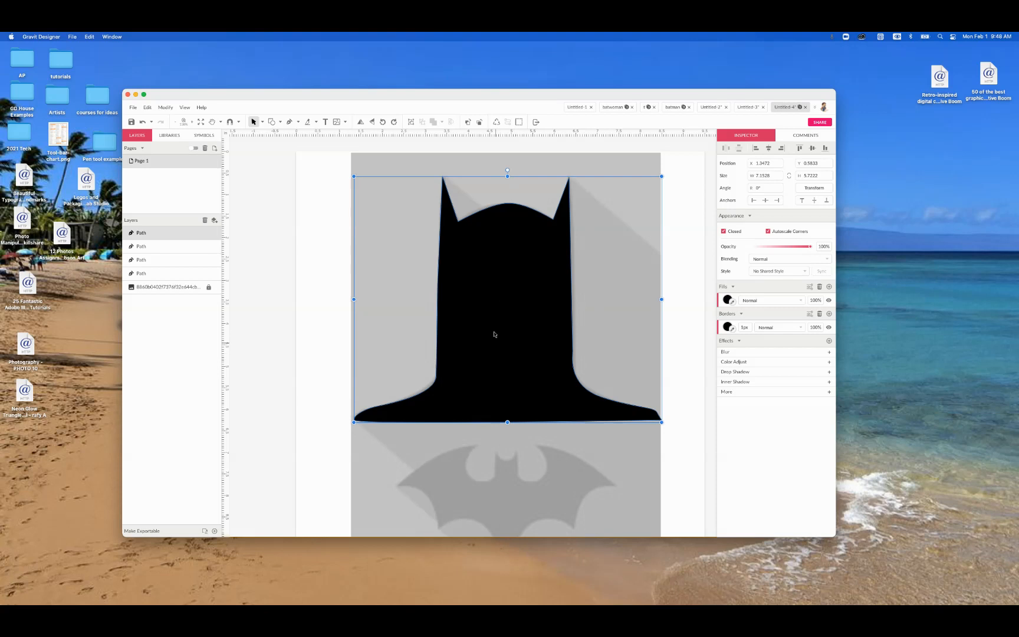
# Step: Restack the layers so the cowl and shoulders path sits directly below the lower-face path and above the locked image
pyautogui.rightClick(477, 227)
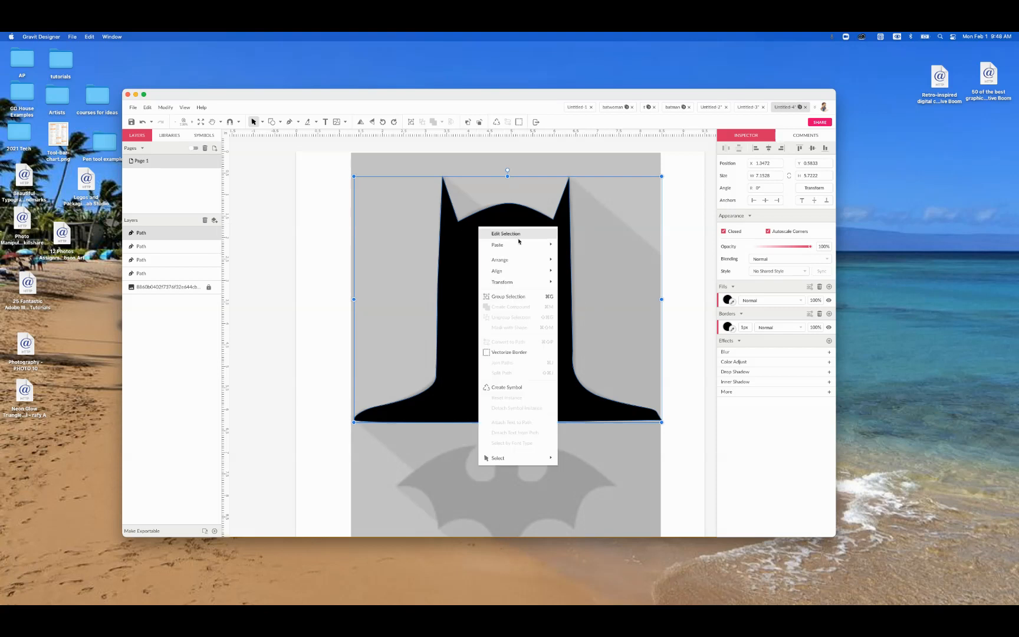
pyautogui.moveTo(494, 272)
pyautogui.moveTo(165, 234); pyautogui.dragTo(184, 273)
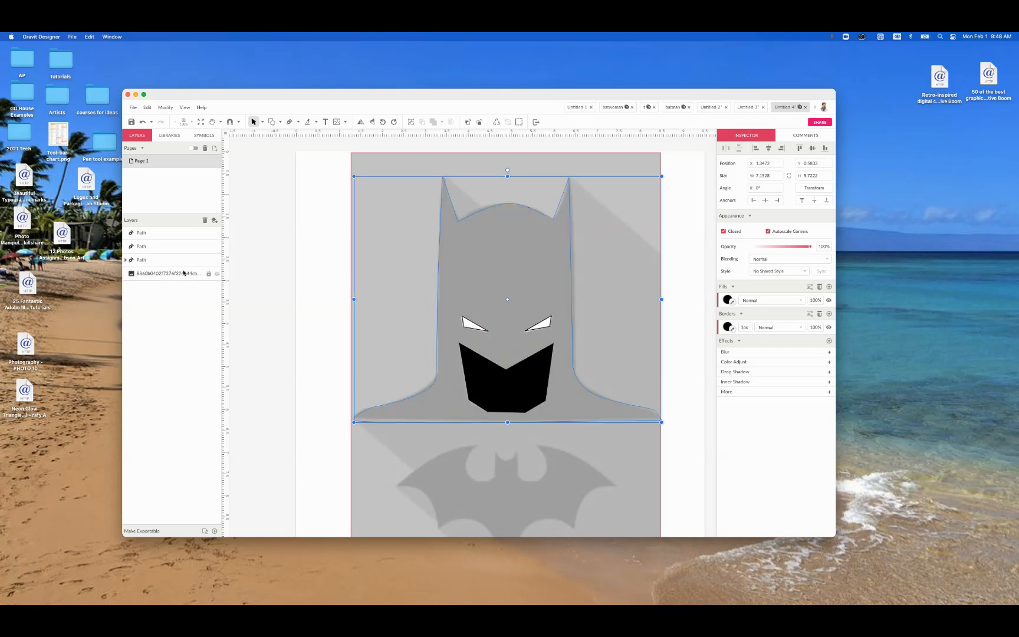
pyautogui.click(126, 259)
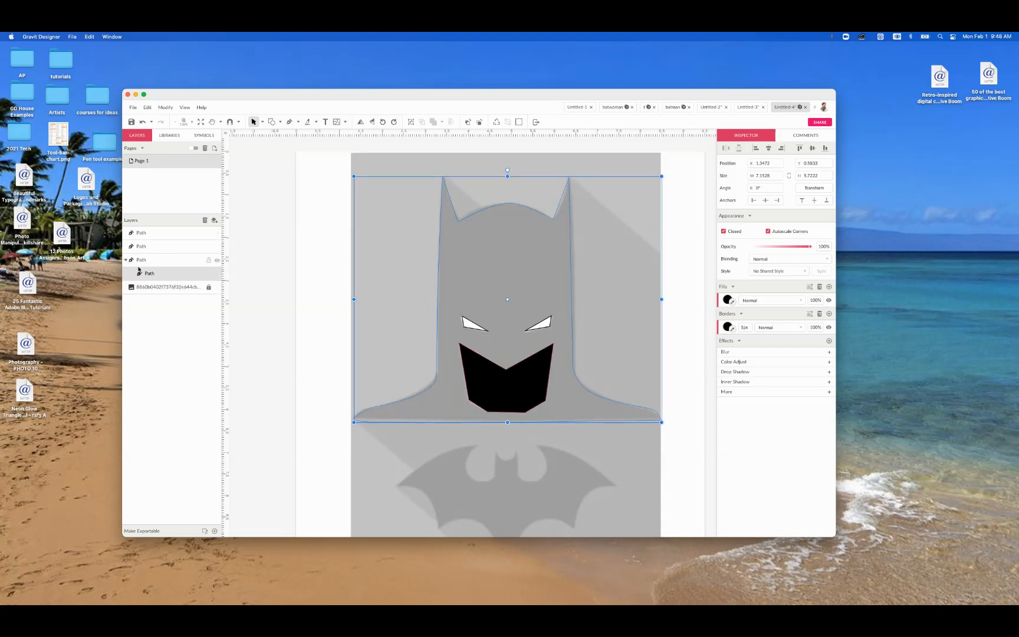
pyautogui.moveTo(147, 273); pyautogui.dragTo(136, 257)
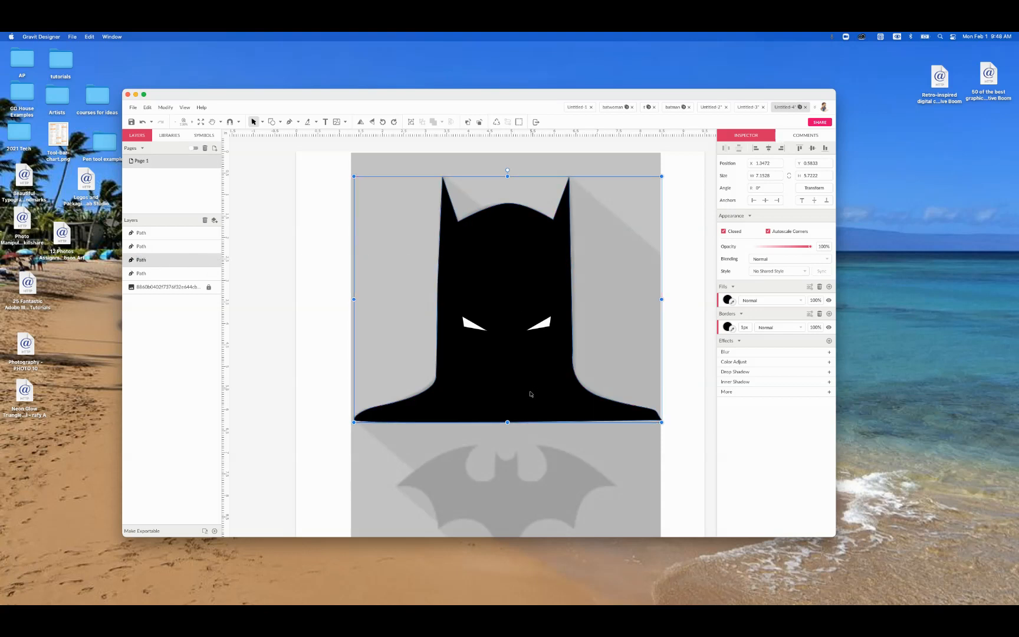
pyautogui.click(171, 273)
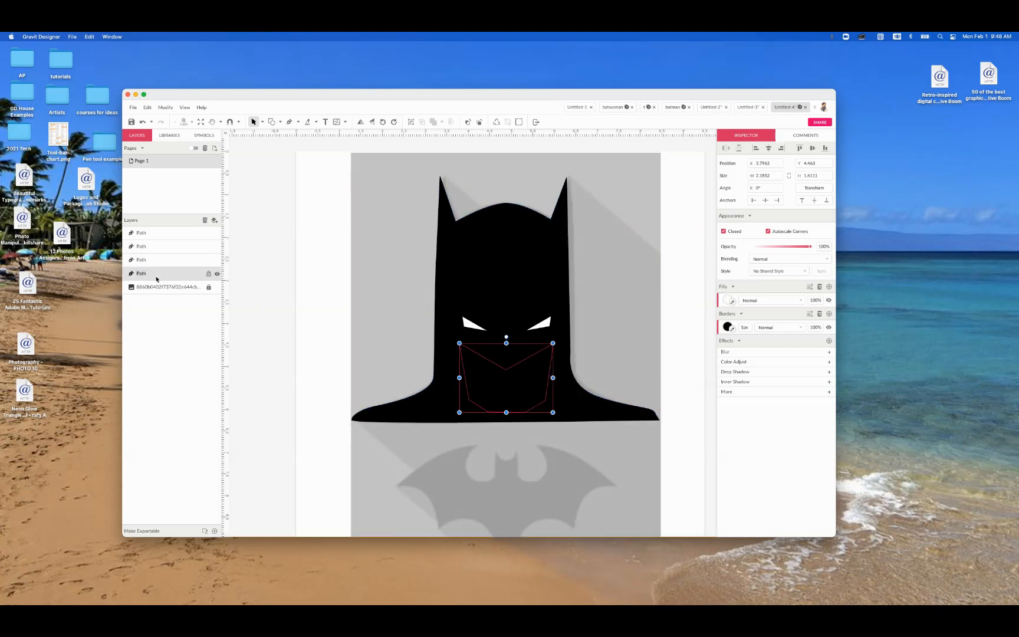
pyautogui.moveTo(158, 277); pyautogui.dragTo(155, 259)
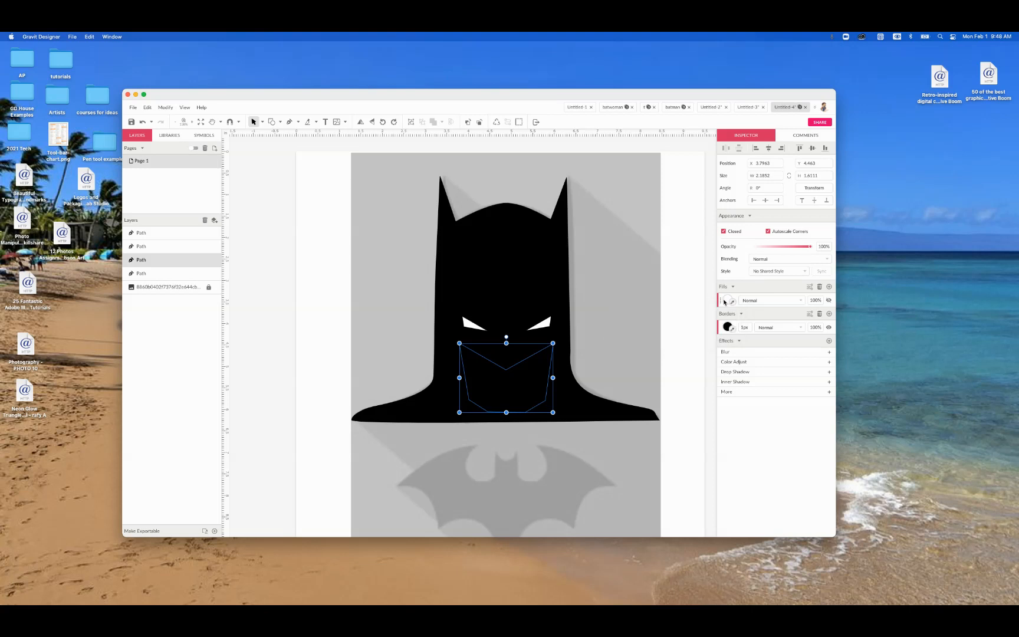
# Step: Fill the lower-face path with light gray (#D1D1D1) and deselect it
pyautogui.click(728, 302)
pyautogui.click(591, 364)
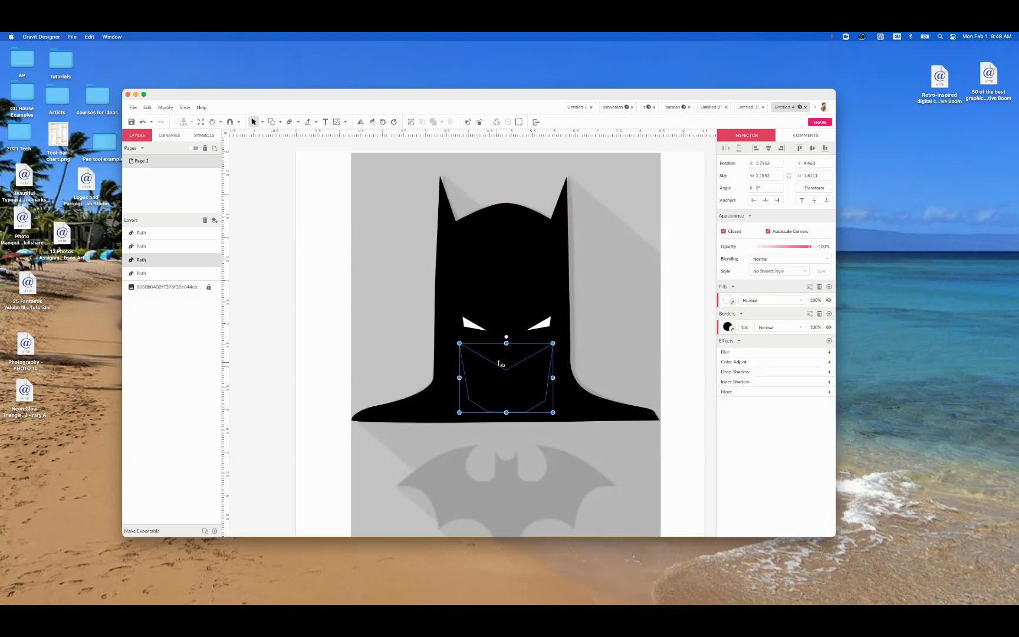
pyautogui.click(730, 300)
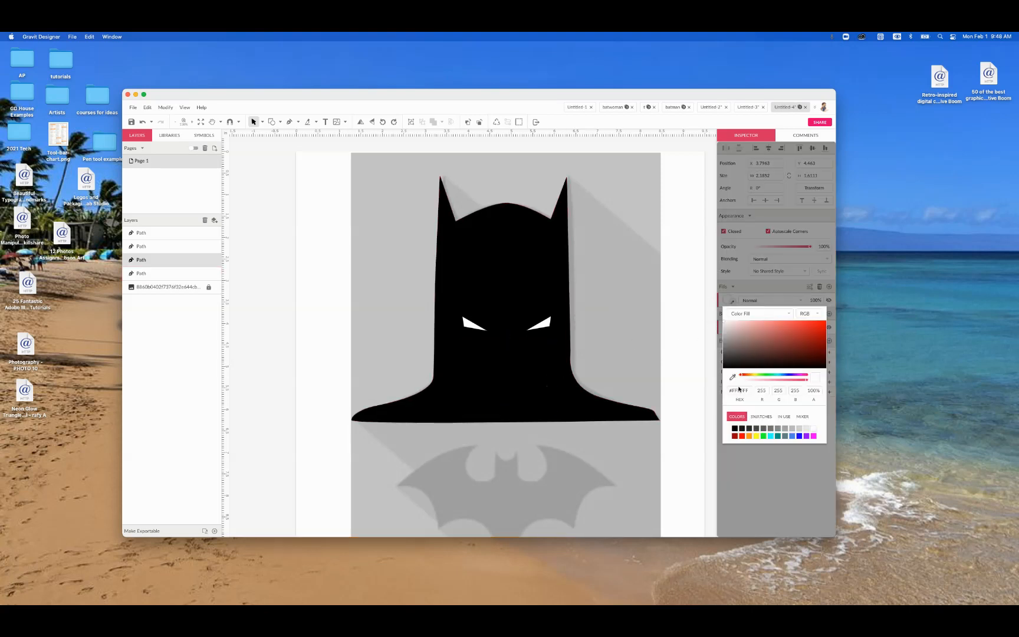
pyautogui.click(799, 428)
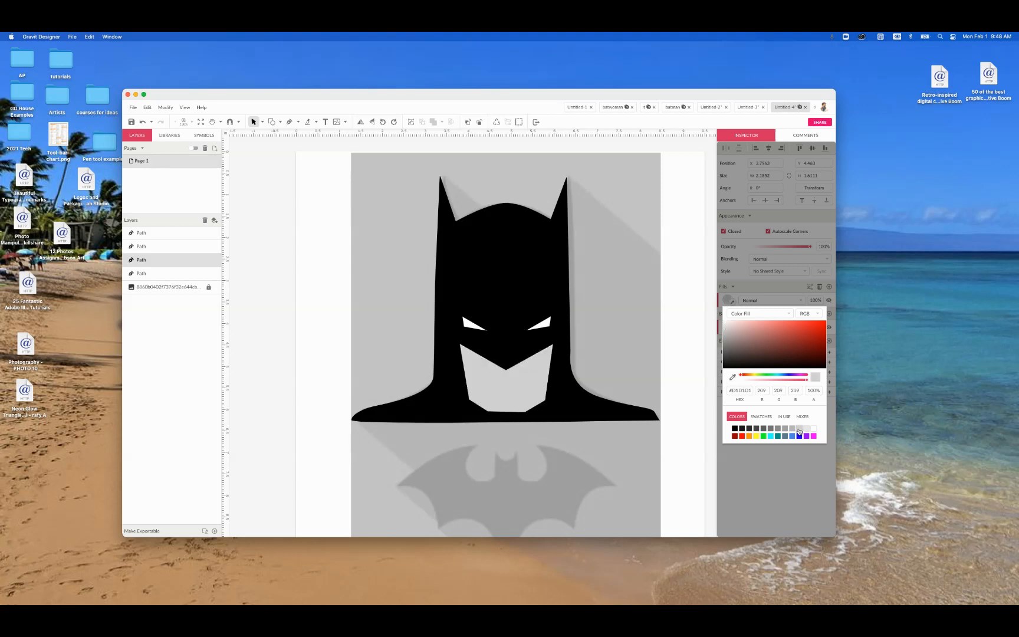
pyautogui.click(629, 284)
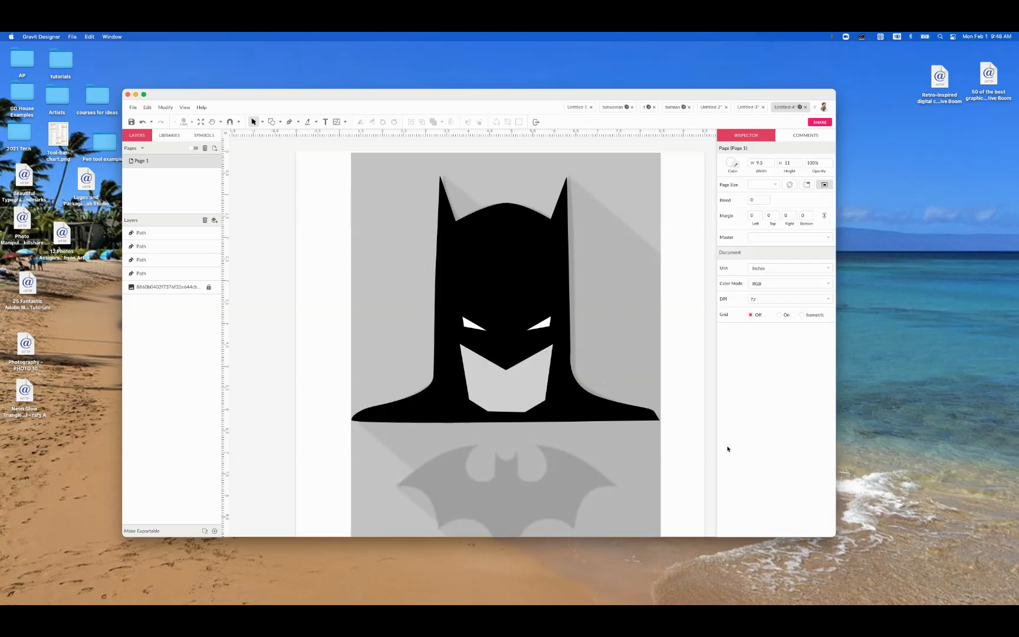
# Step: Start a Pen path at the left wing tip of the bat symbol and trace the curved top edge of the left wing
pyautogui.scroll(-3, 702, 381)
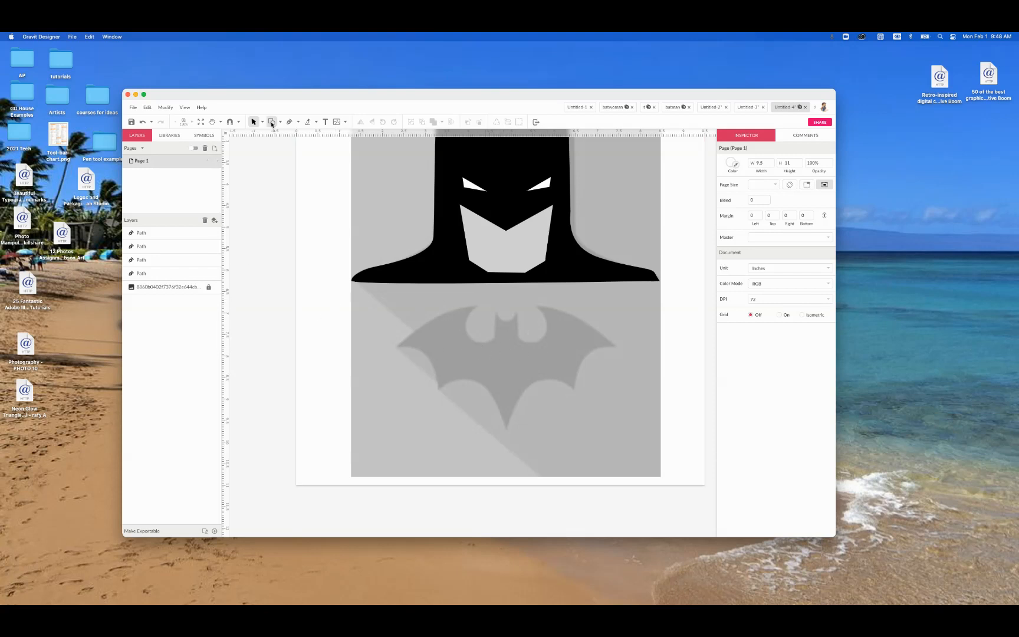
pyautogui.click(289, 122)
pyautogui.scroll(1, 445, 336)
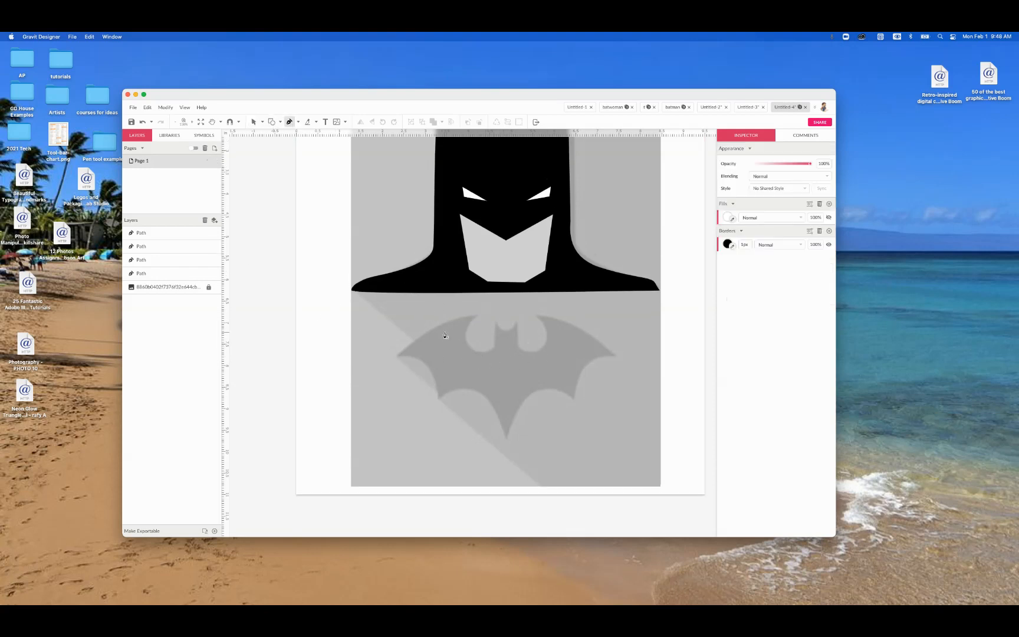
pyautogui.click(398, 354)
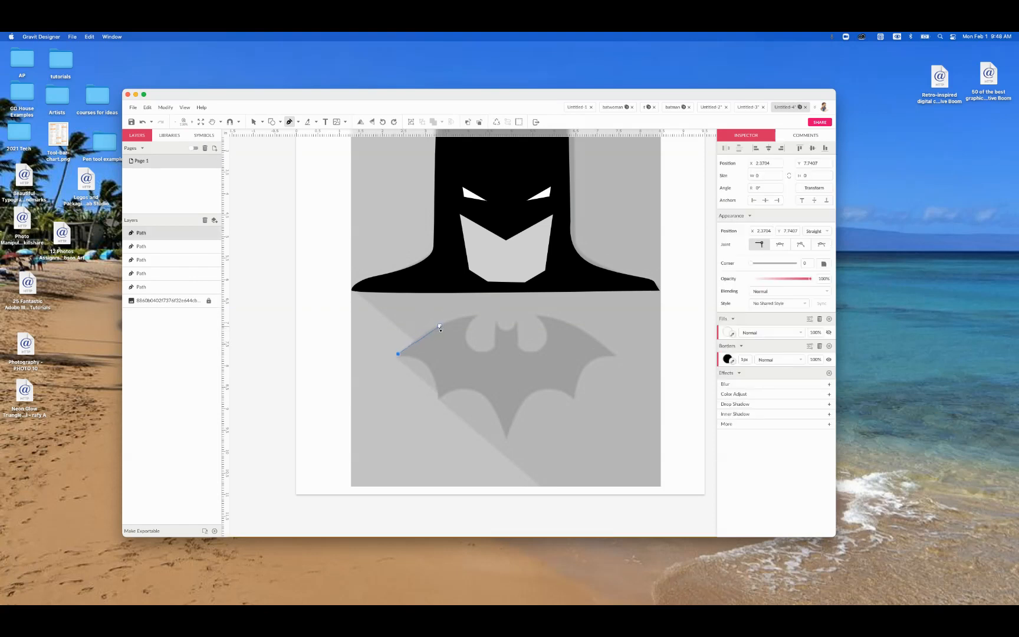
pyautogui.click(440, 323)
pyautogui.moveTo(445, 322); pyautogui.dragTo(456, 319)
pyautogui.click(475, 316)
# Step: Continue the path around the rounded notch beside the left wing and over the bat's two ears
pyautogui.moveTo(470, 349); pyautogui.dragTo(484, 358)
pyautogui.click(485, 354)
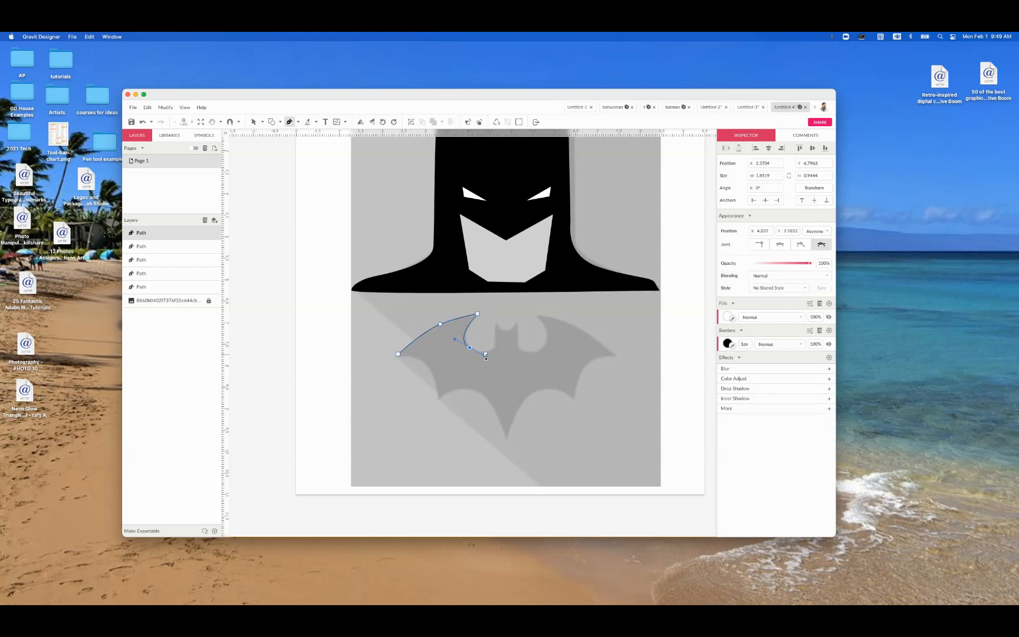
pyautogui.click(494, 352)
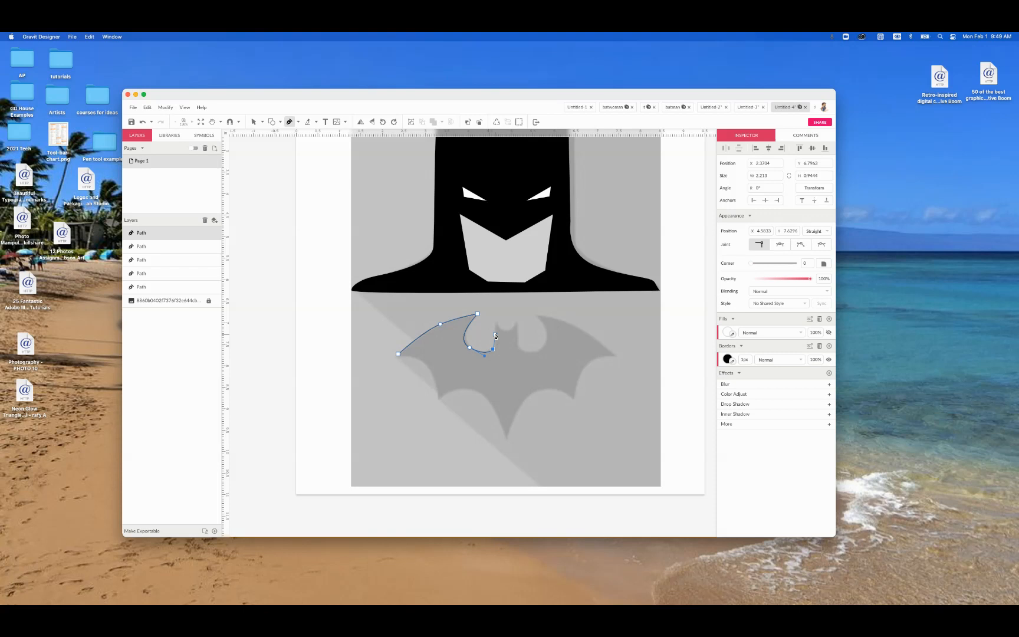
pyautogui.click(496, 321)
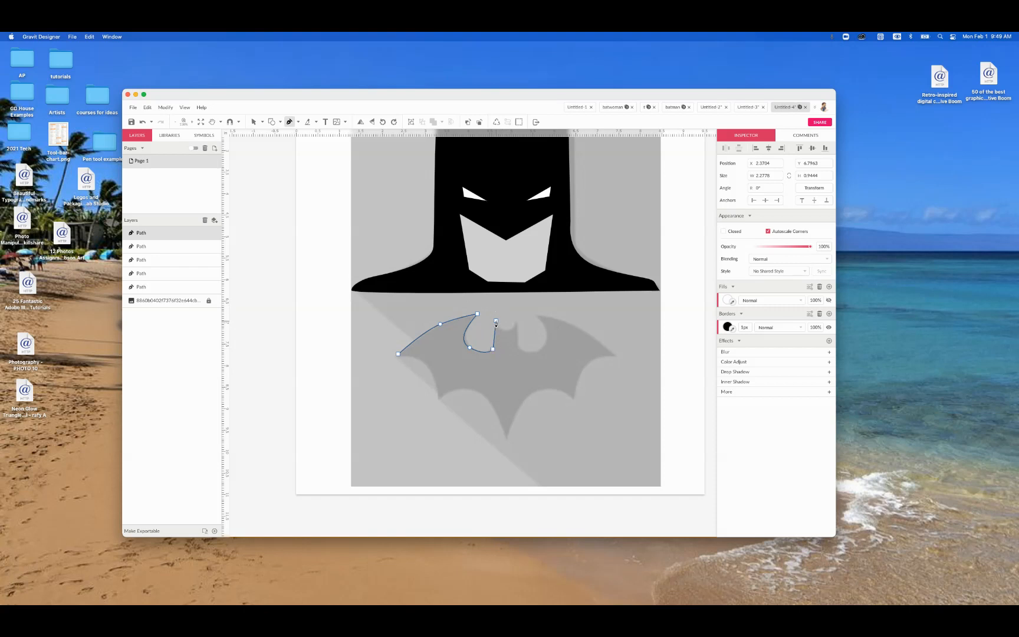
pyautogui.moveTo(496, 322); pyautogui.dragTo(509, 334)
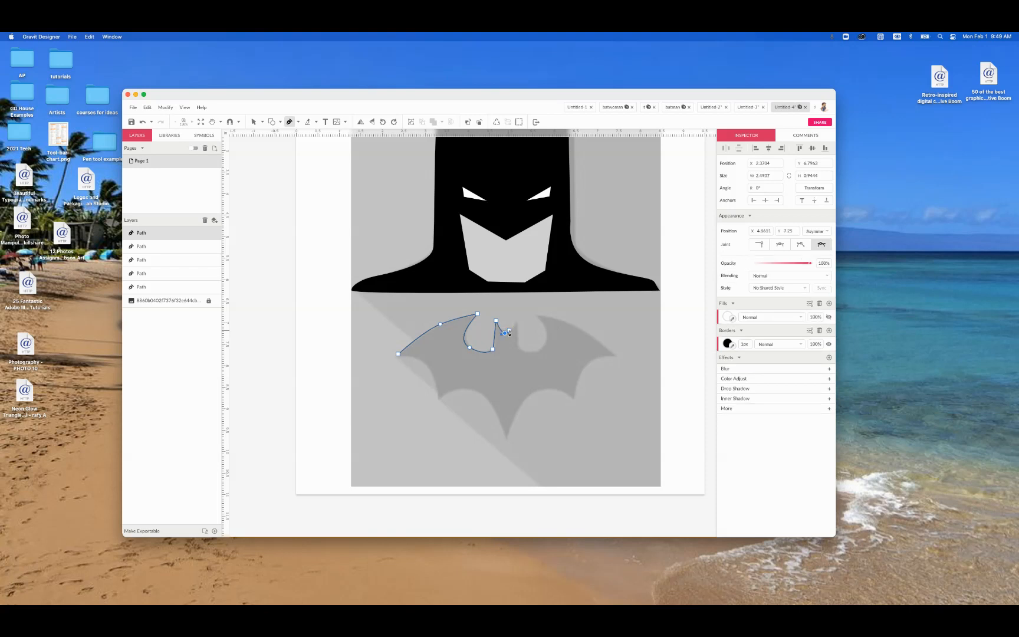
pyautogui.click(516, 323)
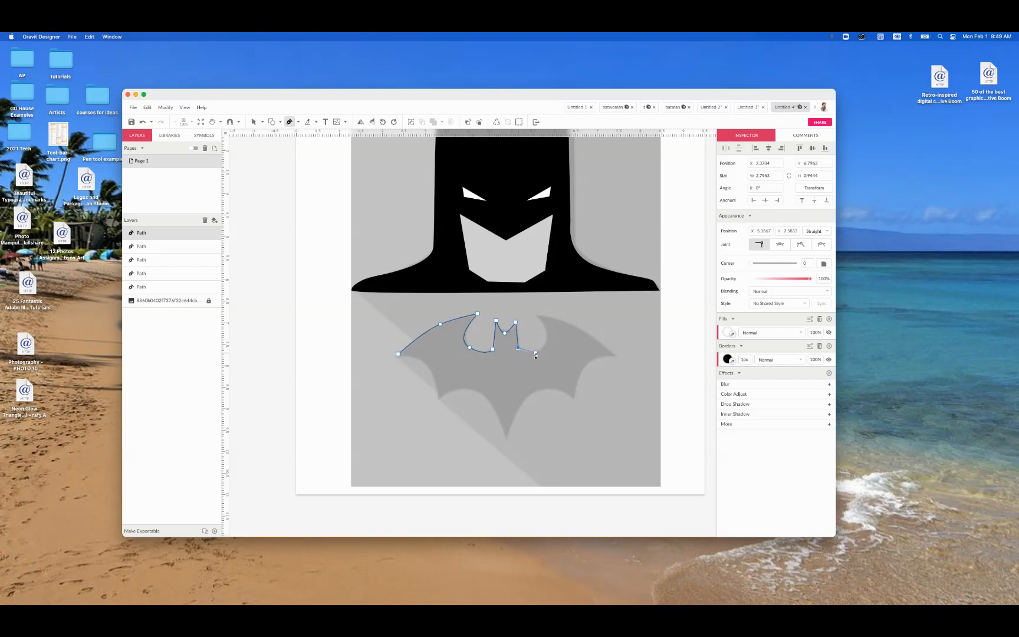
# Step: Continue the path around the notch right of the head and along the right wing's top edge to its tip
pyautogui.moveTo(543, 351); pyautogui.dragTo(547, 334)
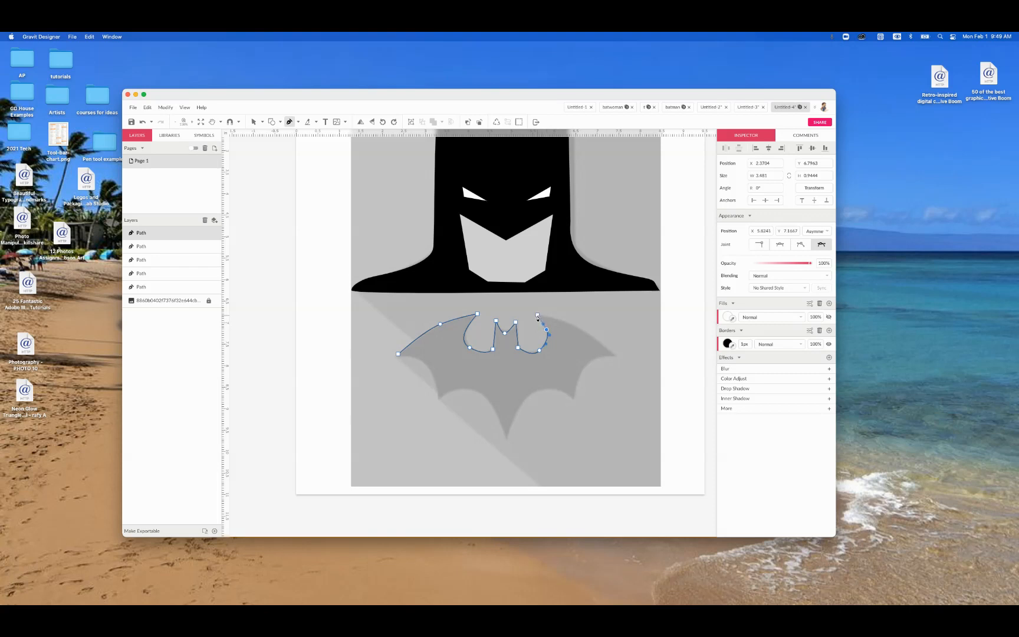
pyautogui.click(537, 315)
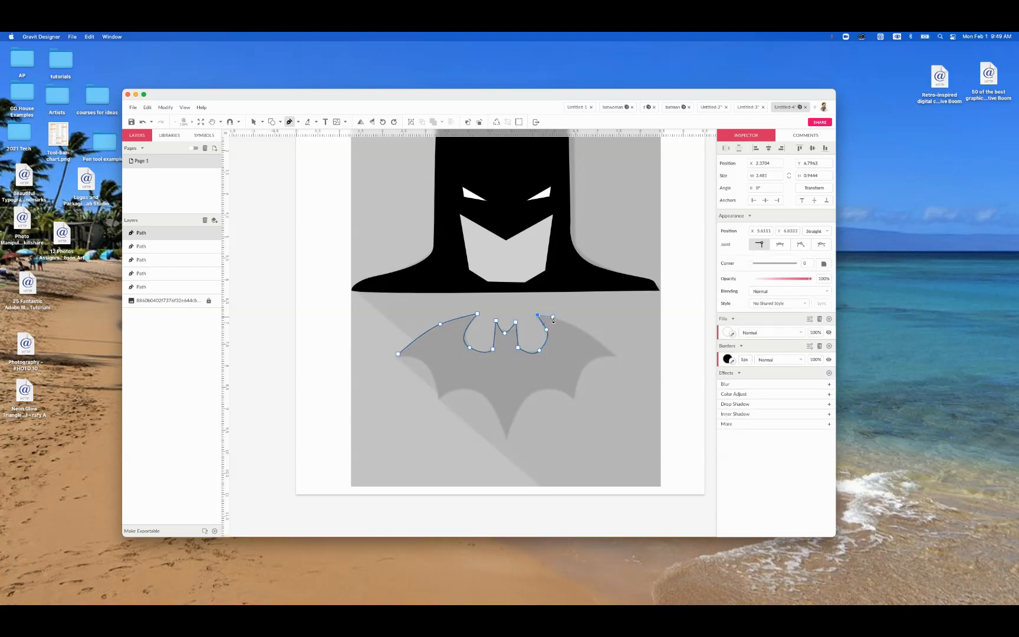
pyautogui.click(553, 319)
pyautogui.click(564, 321)
pyautogui.moveTo(574, 326); pyautogui.dragTo(586, 334)
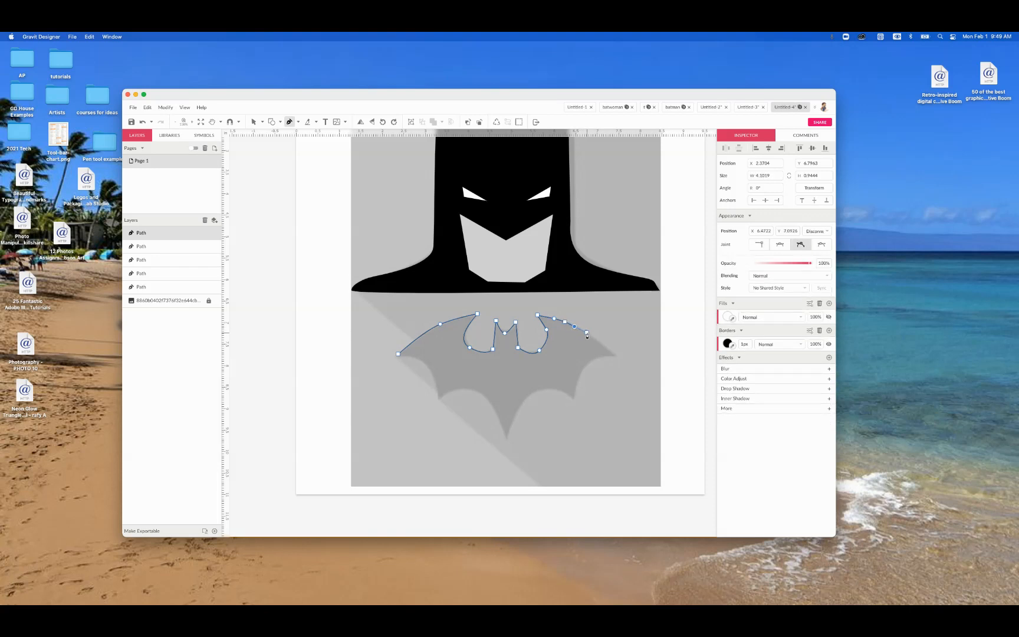
pyautogui.click(586, 334)
pyautogui.click(602, 345)
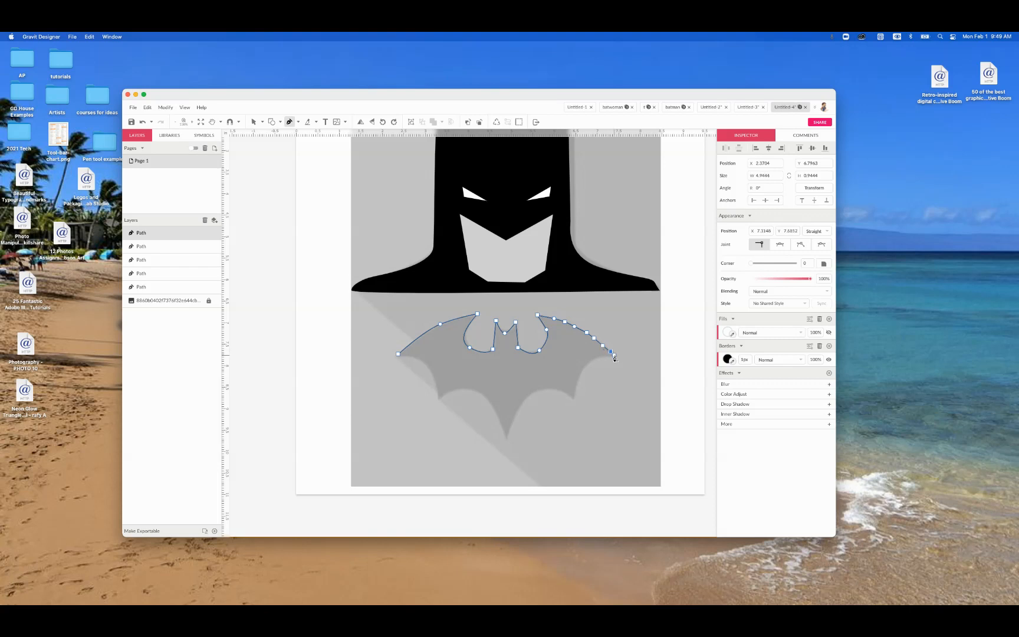
pyautogui.click(614, 355)
# Step: Trace the scalloped lower edge of the right wing down to the bat symbol's pointed tail
pyautogui.click(595, 357)
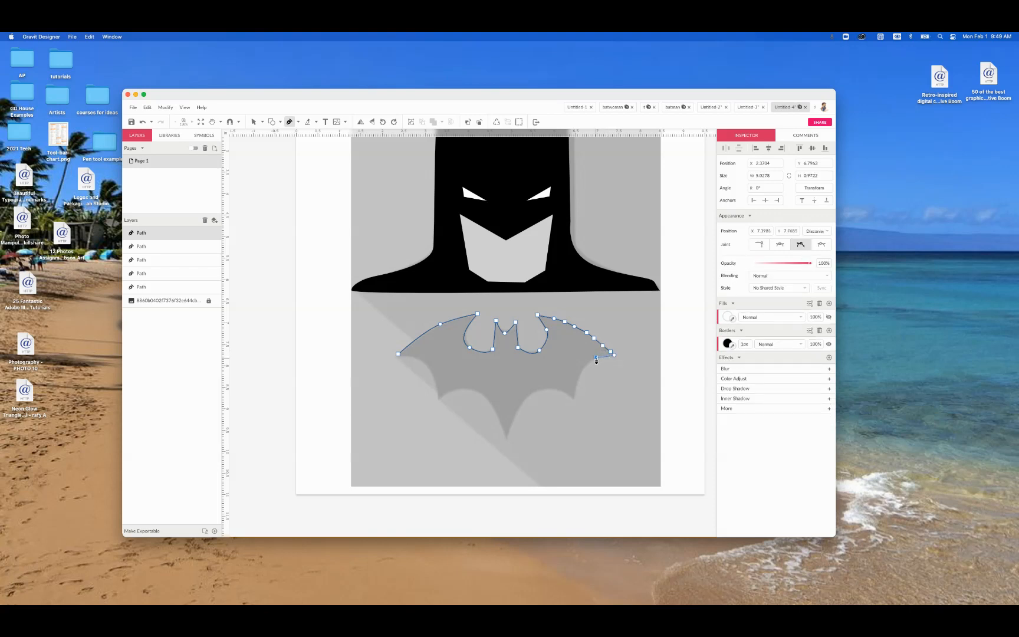
pyautogui.moveTo(593, 360); pyautogui.dragTo(591, 361)
pyautogui.click(581, 372)
pyautogui.click(576, 386)
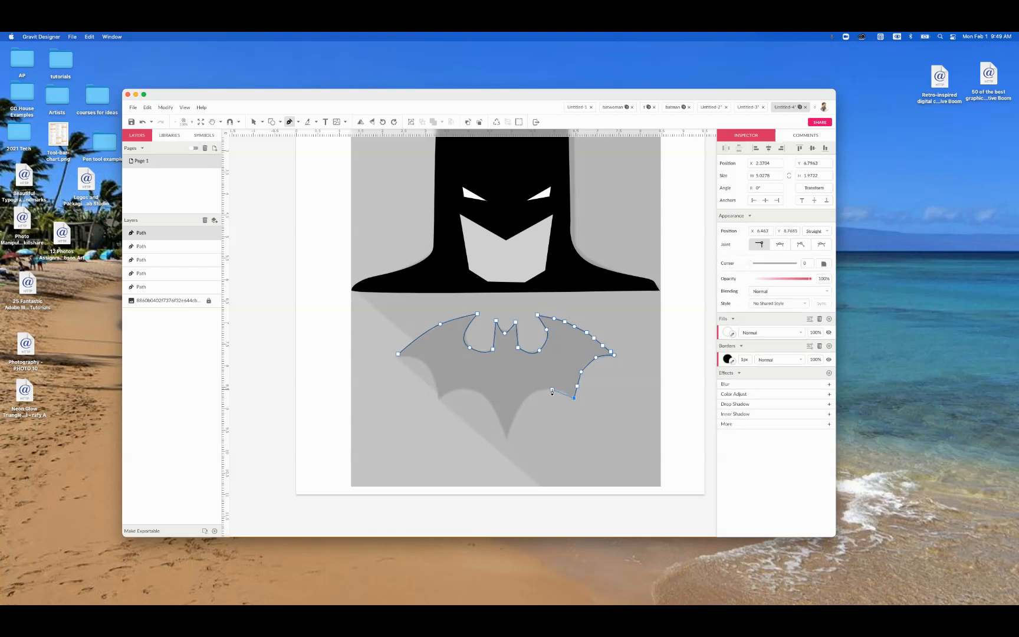
pyautogui.moveTo(550, 390); pyautogui.dragTo(524, 401)
pyautogui.click(518, 411)
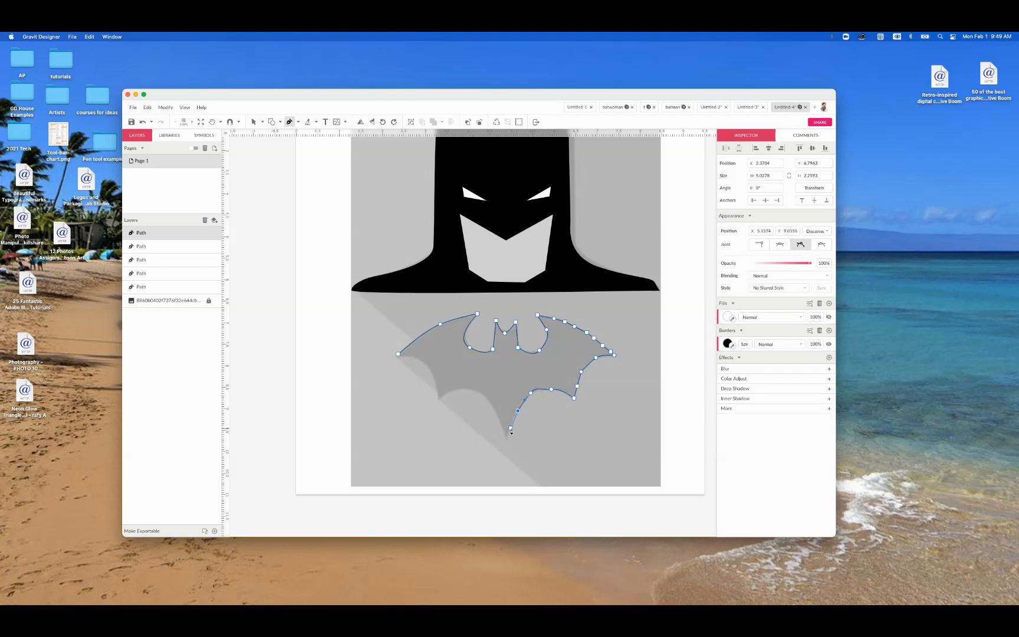
pyautogui.click(510, 429)
pyautogui.click(506, 441)
# Step: Trace the scalloped lower edge of the left wing and close the bat symbol path at its starting point
pyautogui.moveTo(500, 424); pyautogui.dragTo(482, 393)
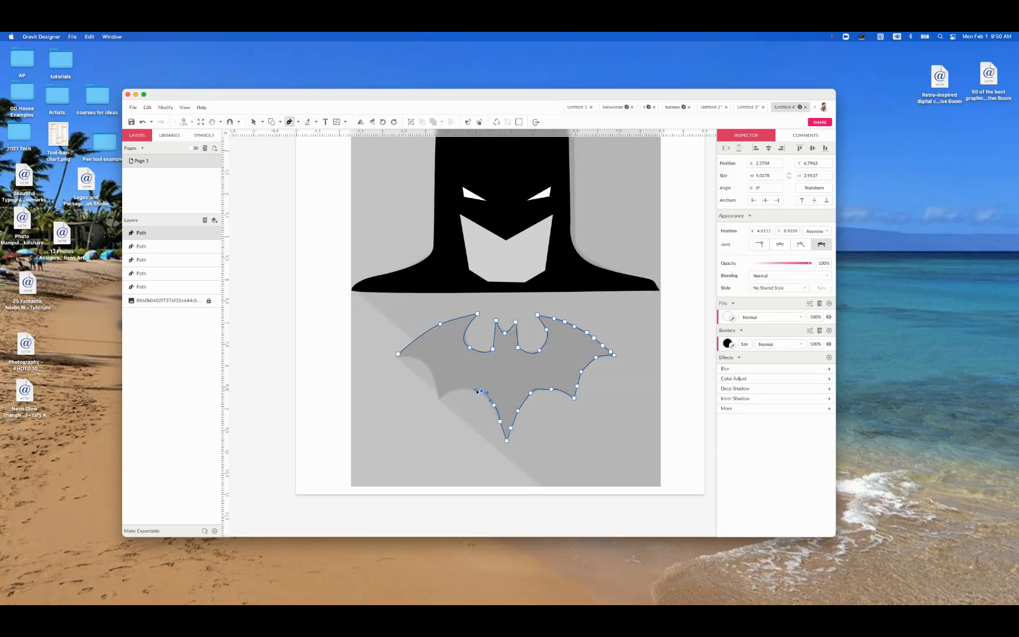
pyautogui.click(462, 389)
pyautogui.click(437, 399)
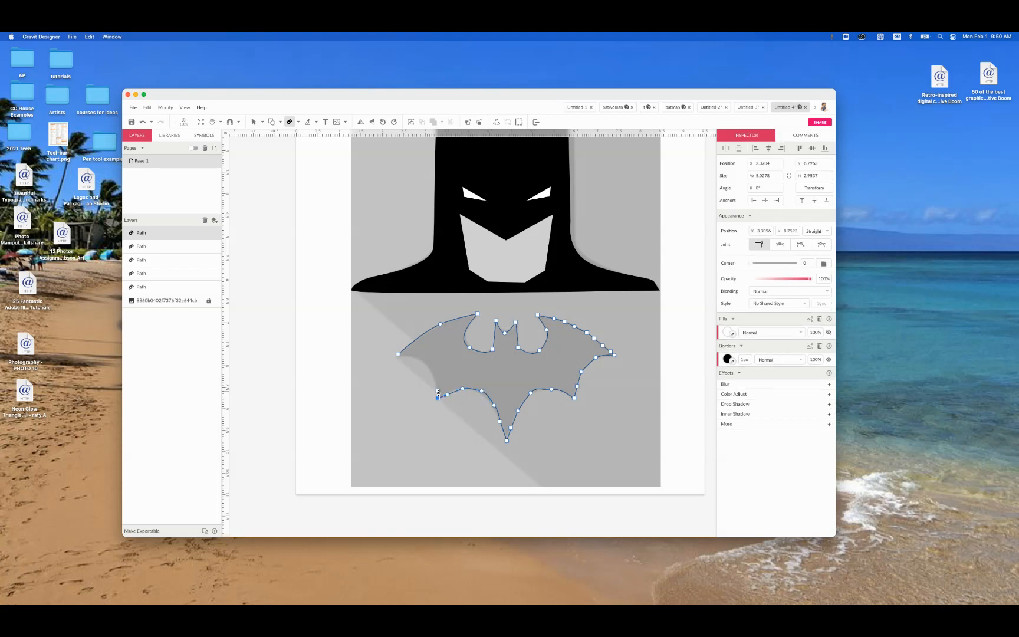
pyautogui.click(432, 371)
pyautogui.moveTo(431, 366); pyautogui.dragTo(415, 358)
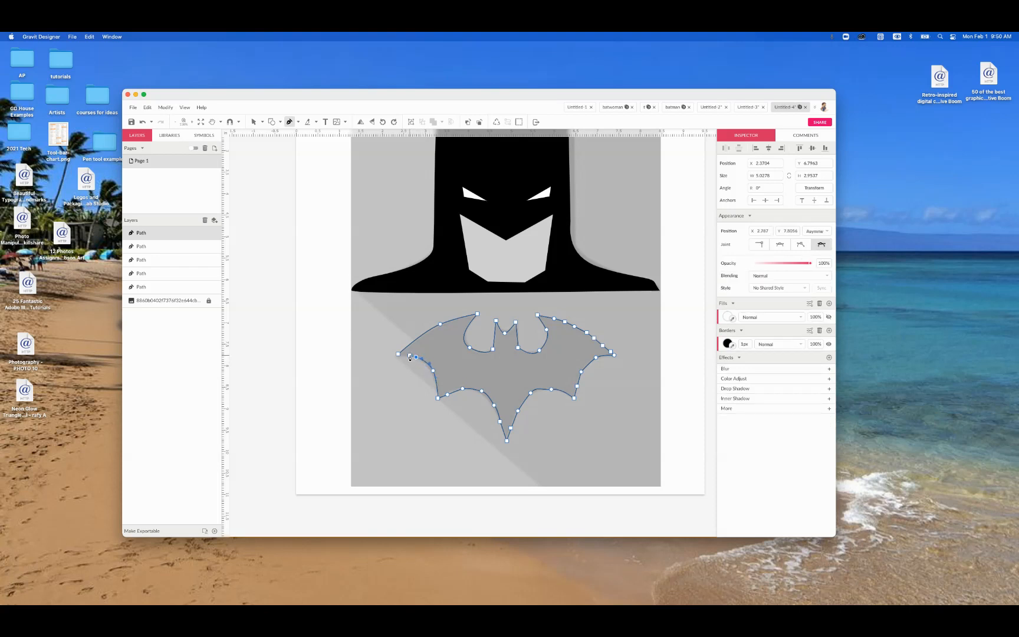
pyautogui.click(398, 356)
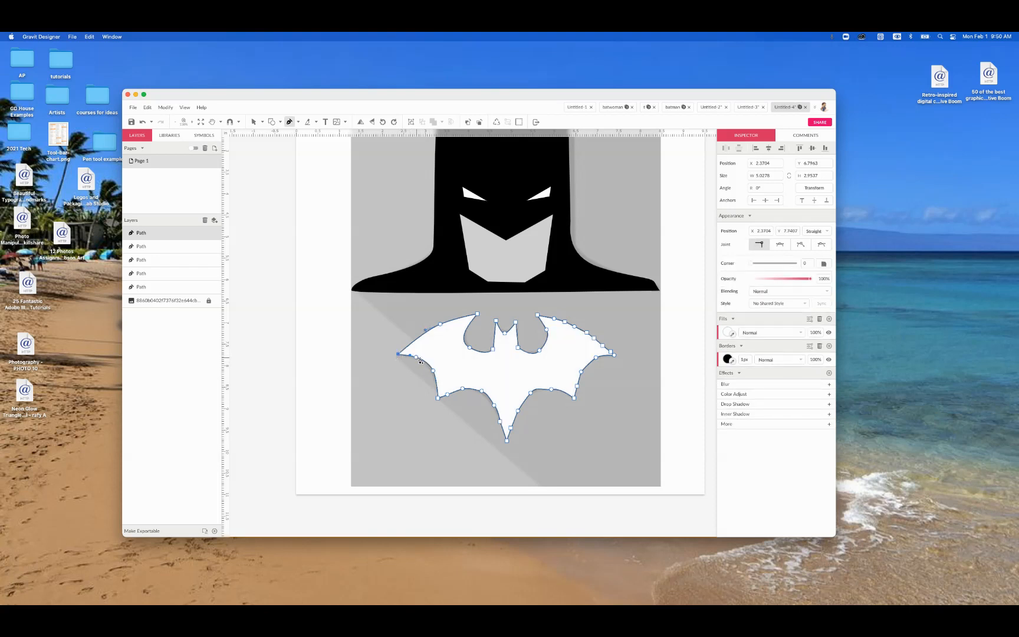
# Step: Fill the bat symbol path with black (#000000)
pyautogui.click(729, 332)
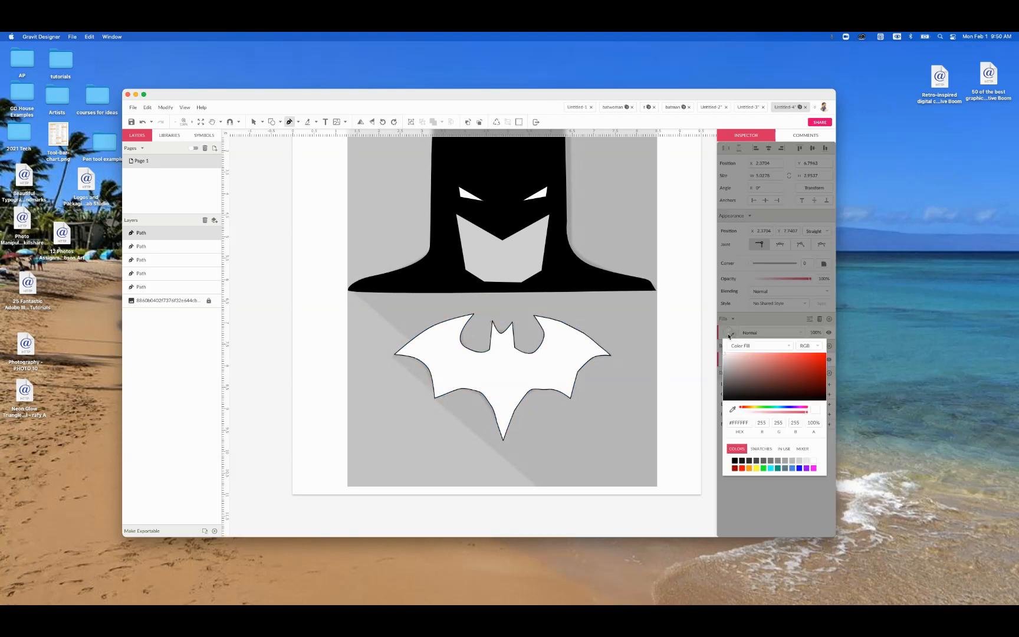
pyautogui.click(735, 461)
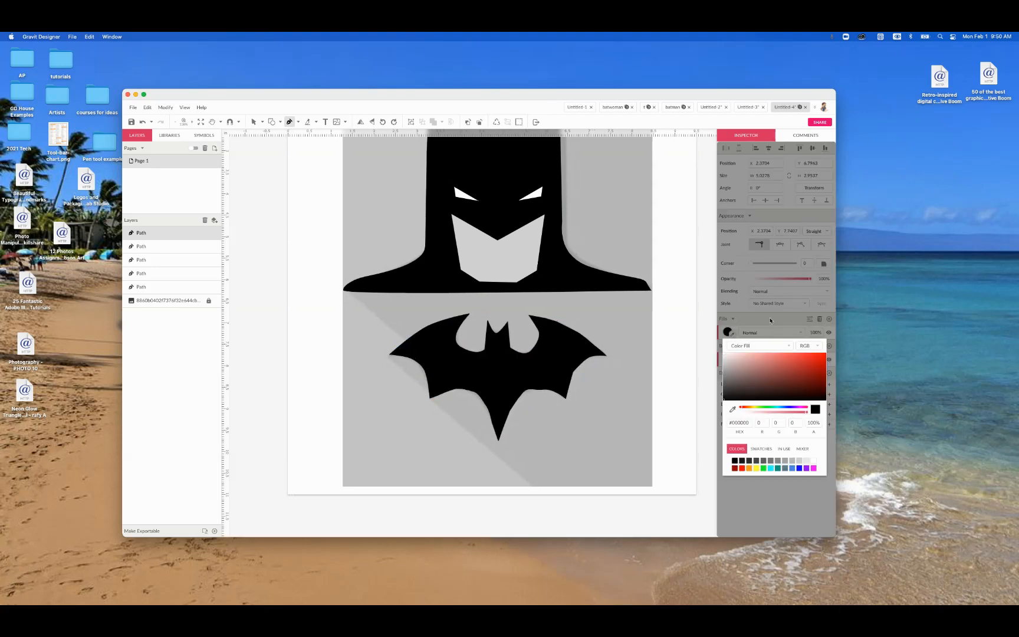
pyautogui.click(769, 320)
# Step: Try a yellow (#FFFF00) border on the bat symbol and set it back to black (#000000)
pyautogui.click(729, 359)
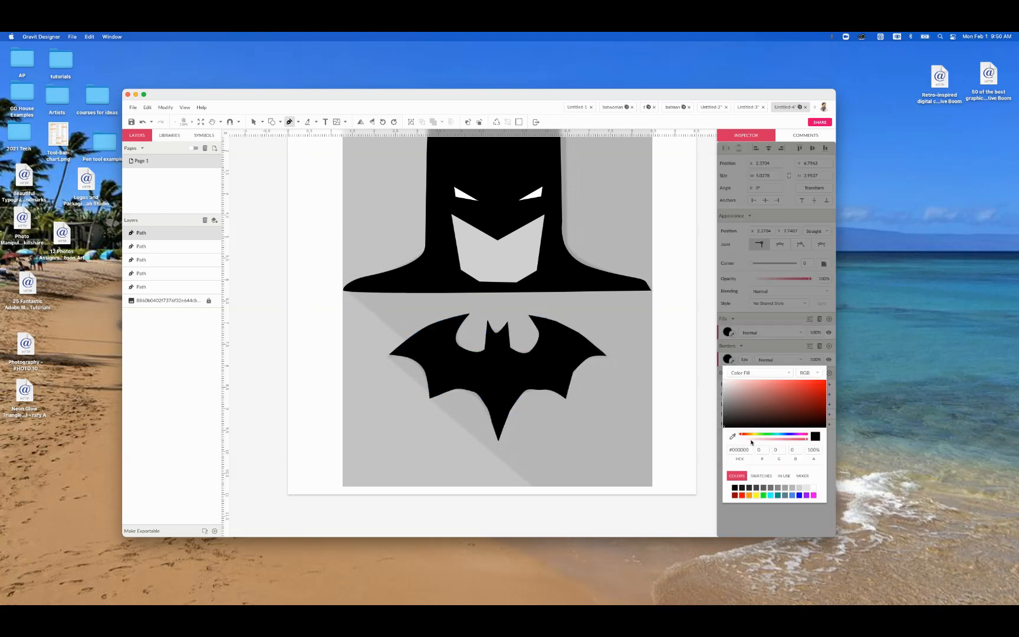
pyautogui.click(757, 496)
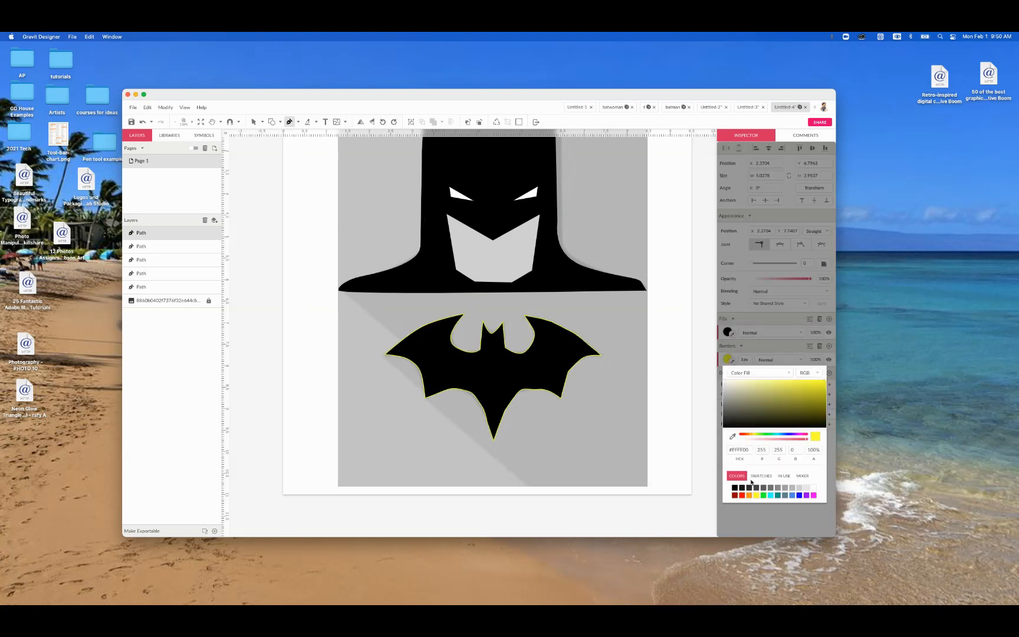
pyautogui.click(735, 487)
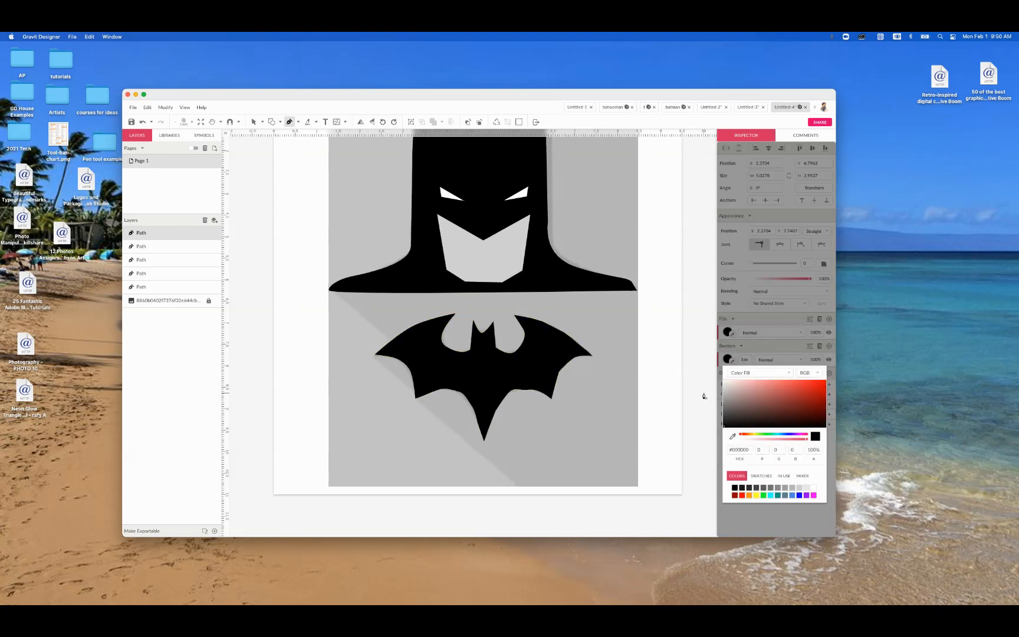
# Step: Leave the Pen tool with nothing selected and switch to Chrome
pyautogui.click(702, 393)
pyautogui.press('Escape')
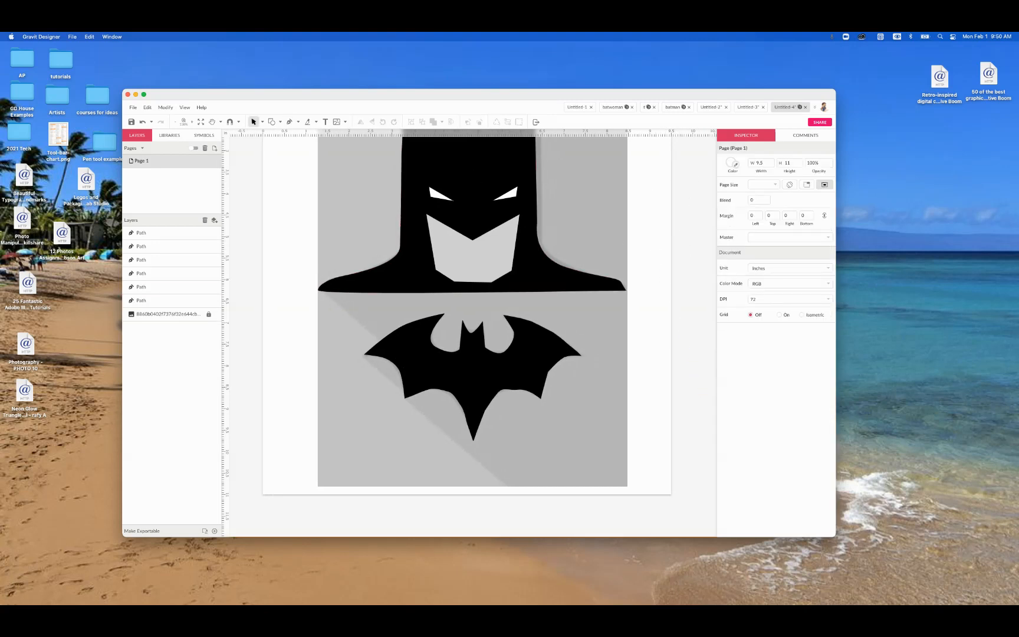
pyautogui.press('super+Tab')
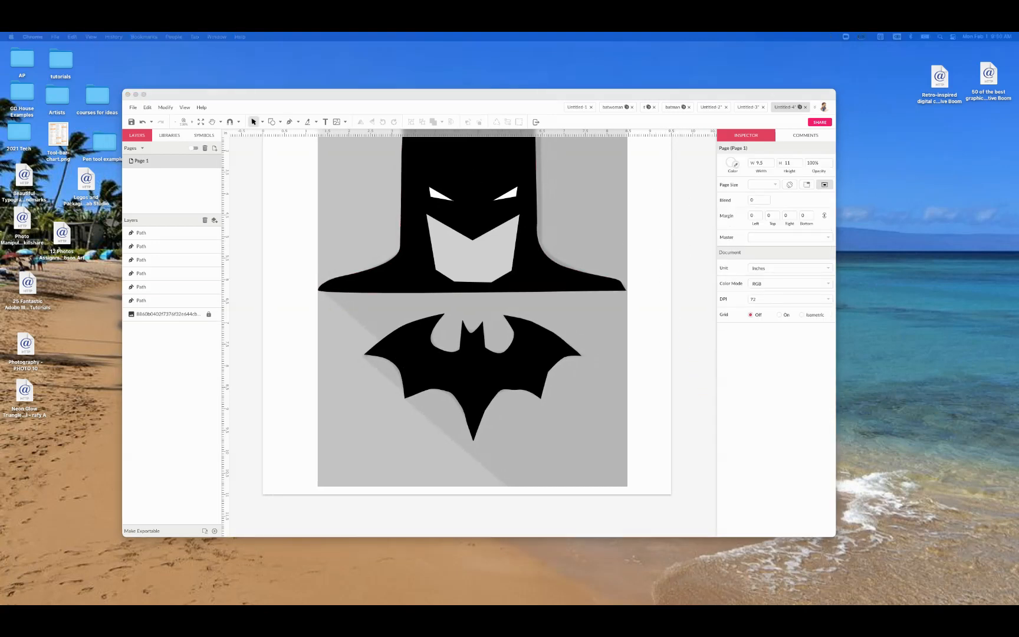